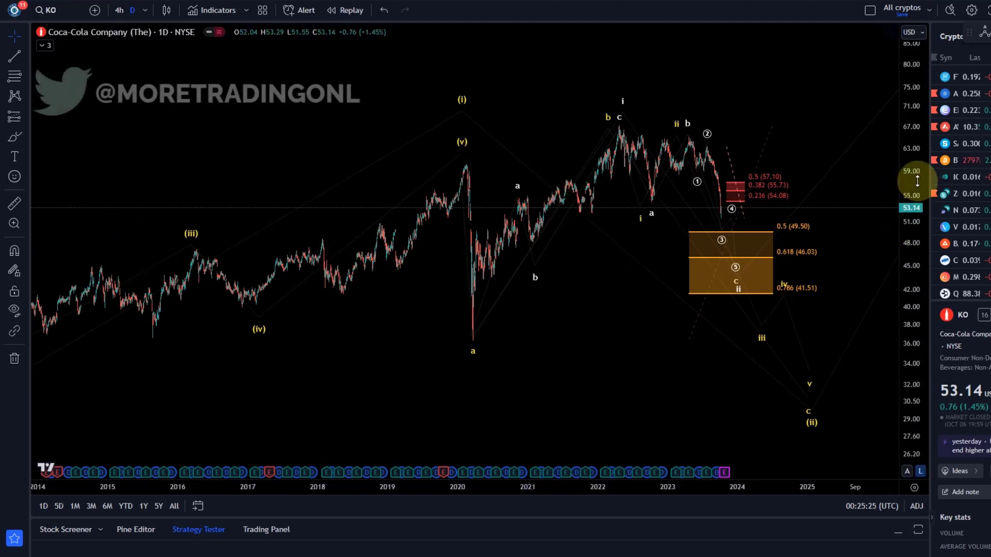
- Drag the yellow wave (i) label down onto the early-2020 peak, then deselect the drawing
drag(917, 177, 861, 321)
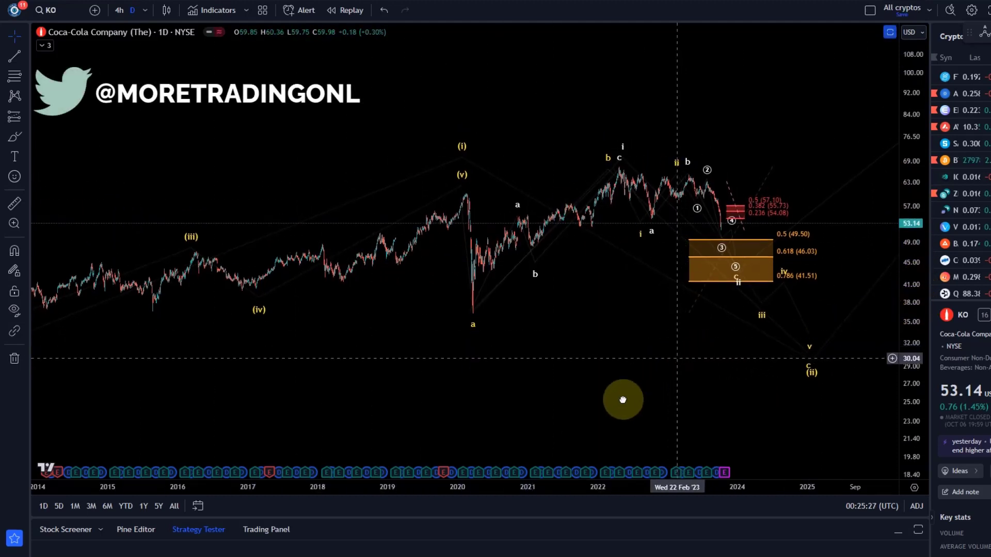
drag(626, 398, 640, 382)
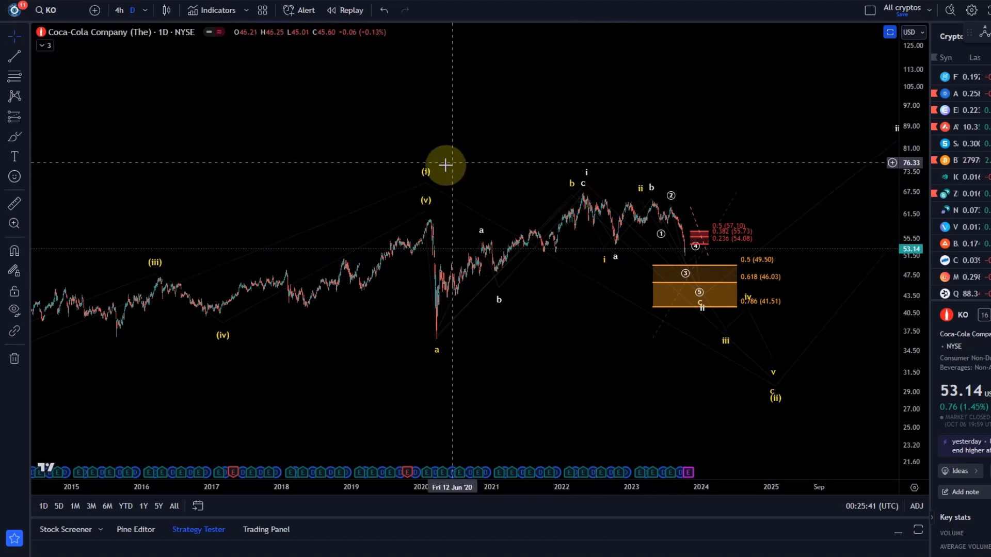
drag(419, 180, 427, 212)
click(428, 223)
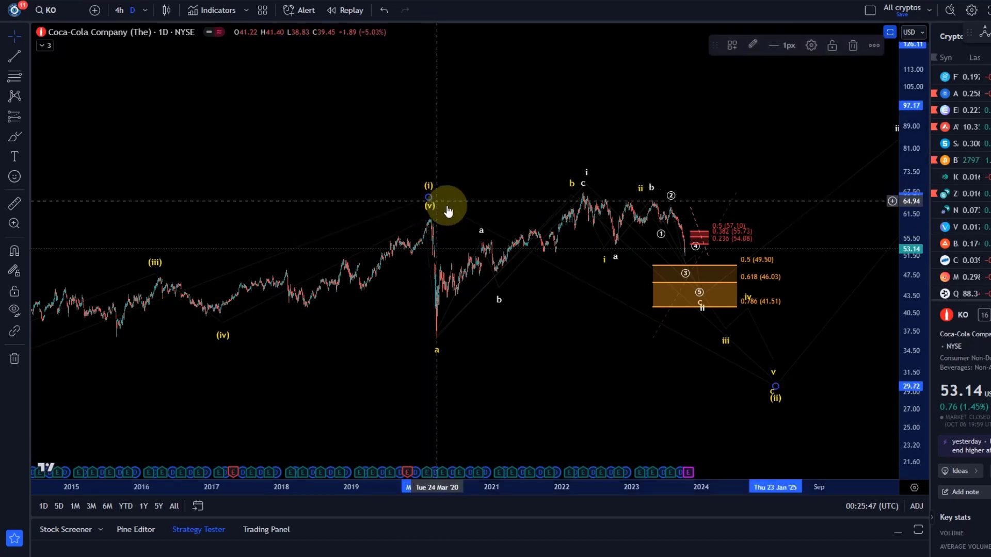
drag(511, 139, 519, 138)
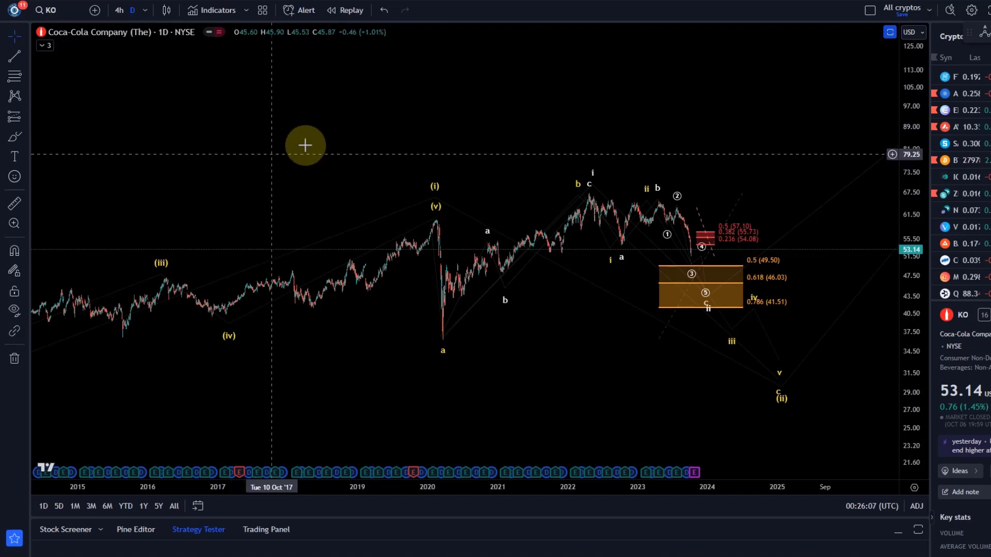
- Pan and zoom the KO chart from the 2014 view into the 2019–2024 price action
drag(303, 144, 393, 114)
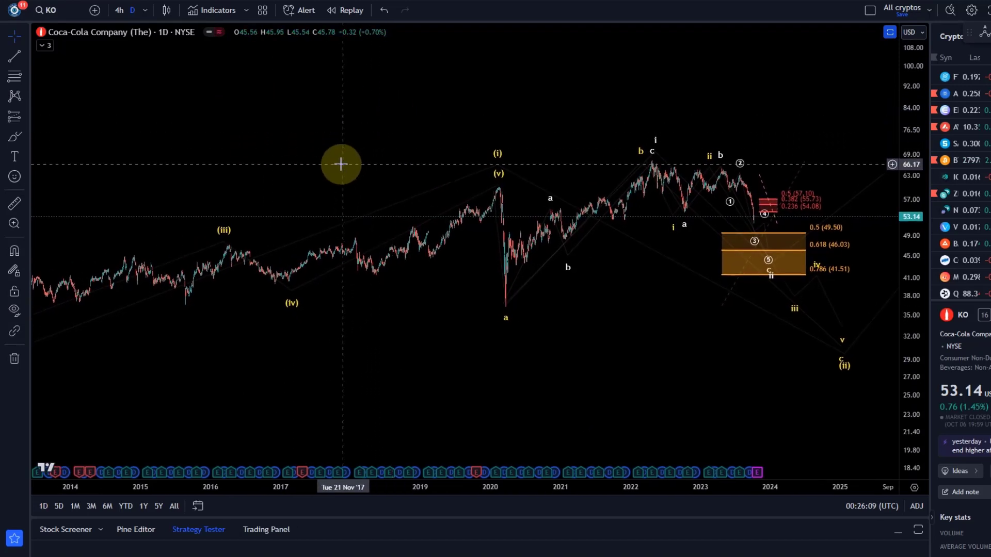
drag(906, 343, 909, 235)
drag(413, 345, 269, 352)
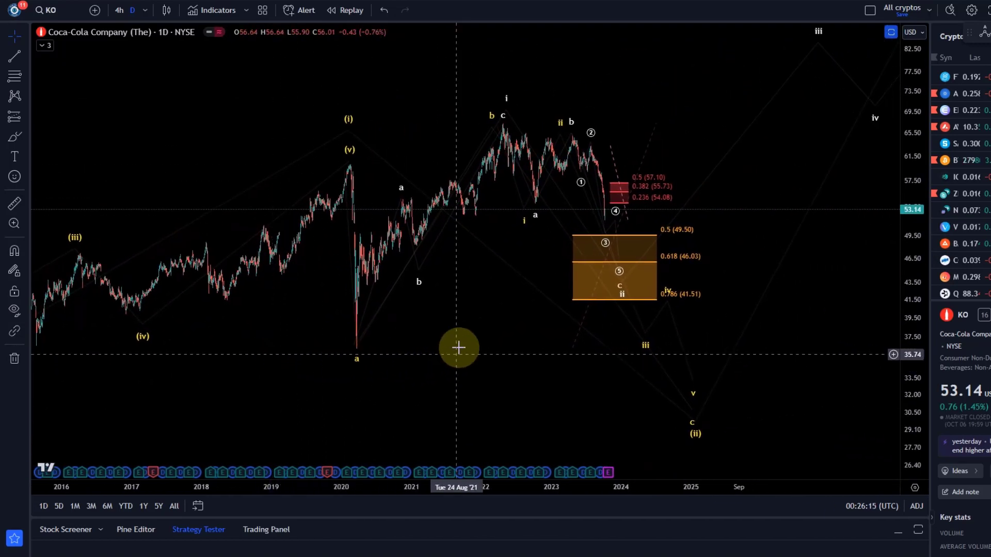
drag(405, 363, 376, 376)
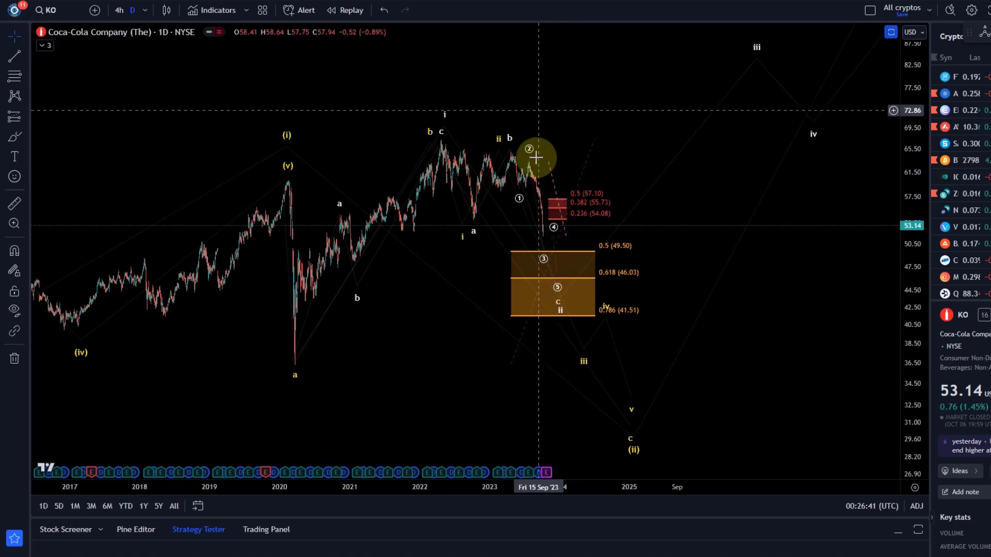
scroll(442, 124, up, 3)
drag(442, 124, 727, 116)
scroll(612, 97, up, 3)
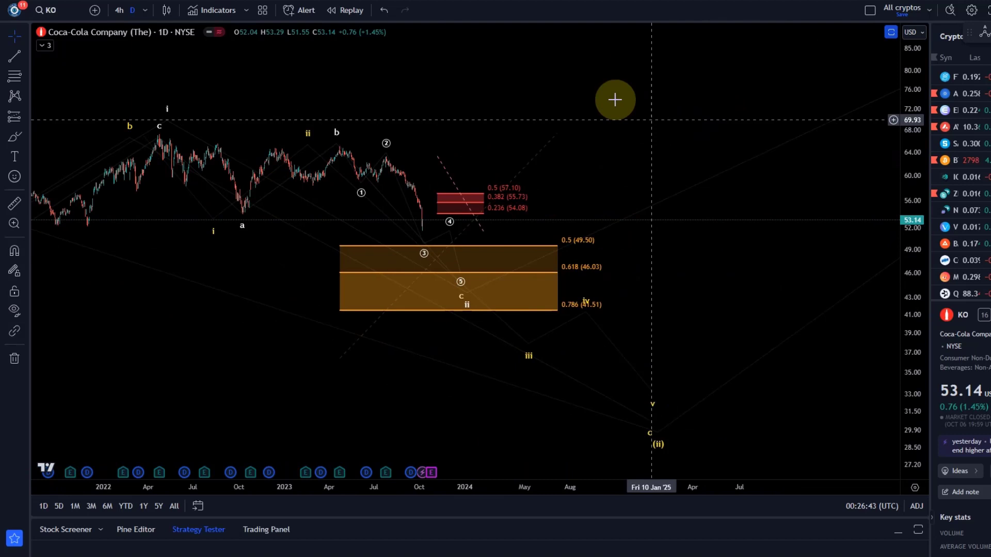
drag(612, 97, 784, 152)
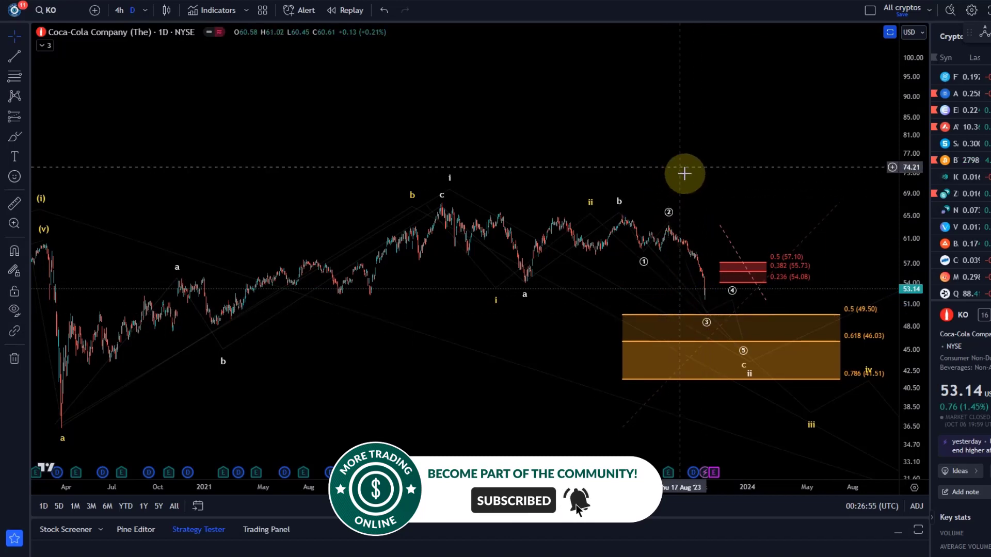
drag(686, 139, 697, 151)
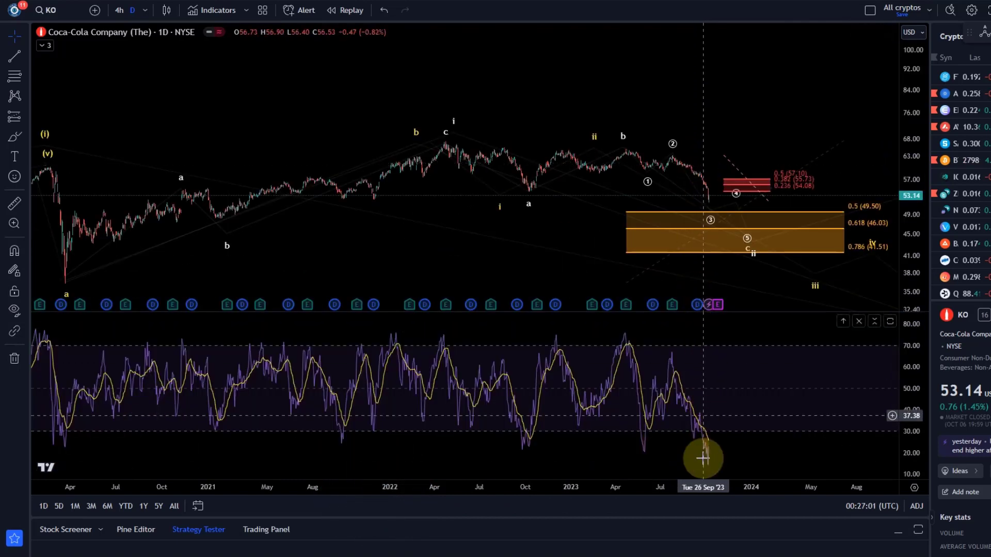
scroll(698, 459, down, 6)
scroll(688, 447, down, 3)
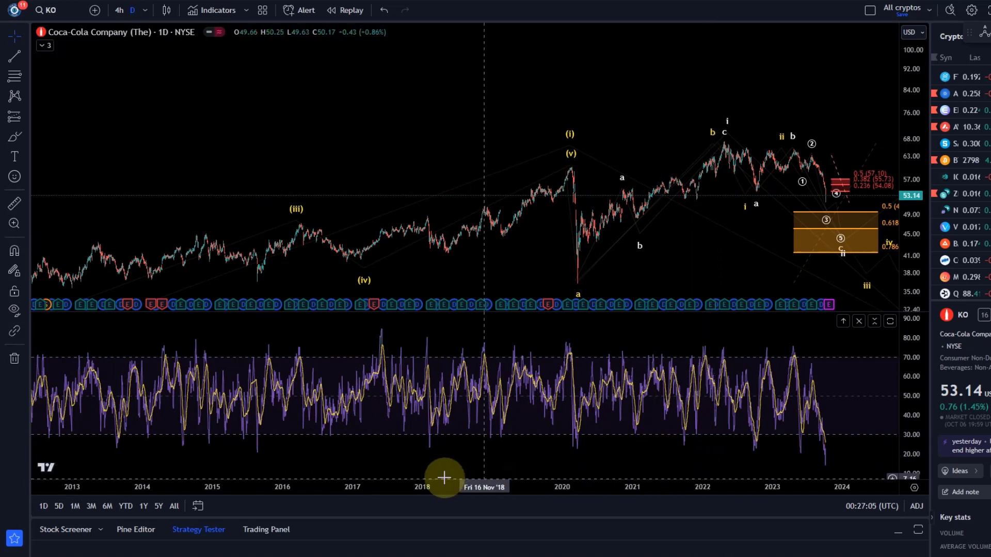
scroll(741, 111, up, 3)
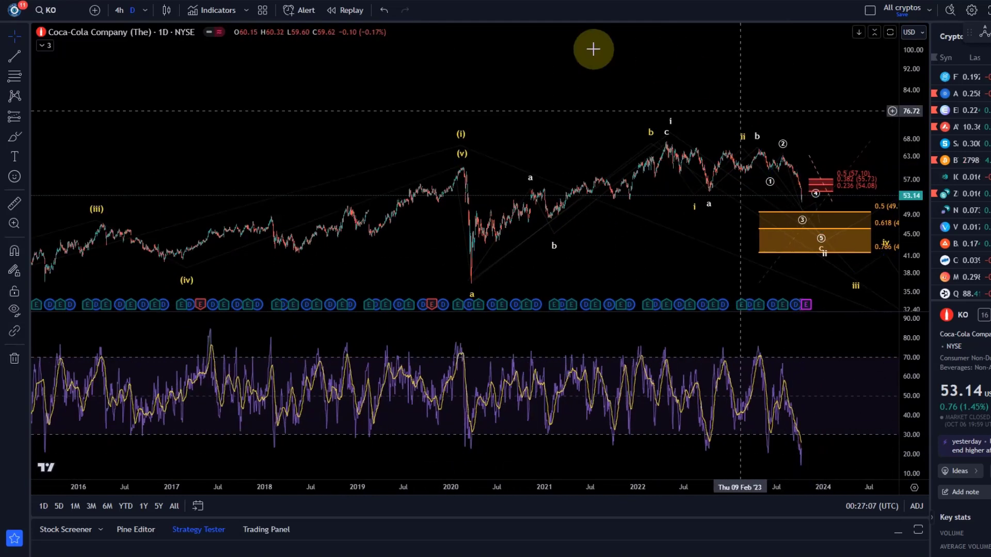
click(144, 17)
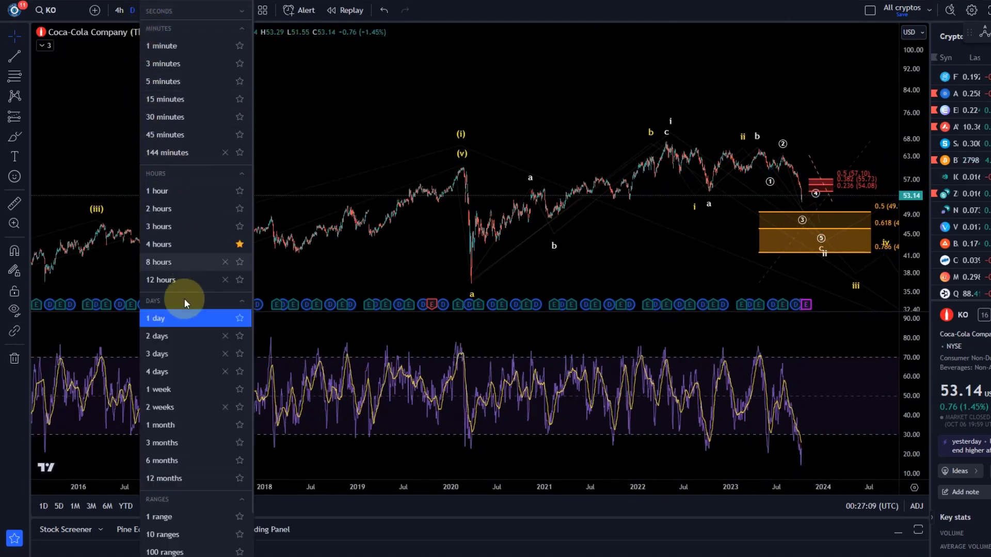
click(173, 370)
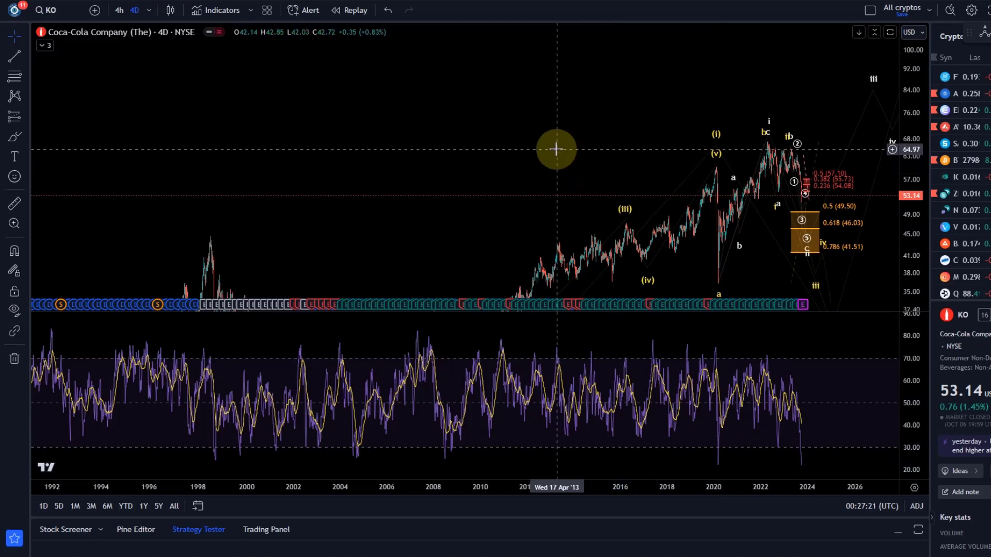
drag(439, 160, 440, 336)
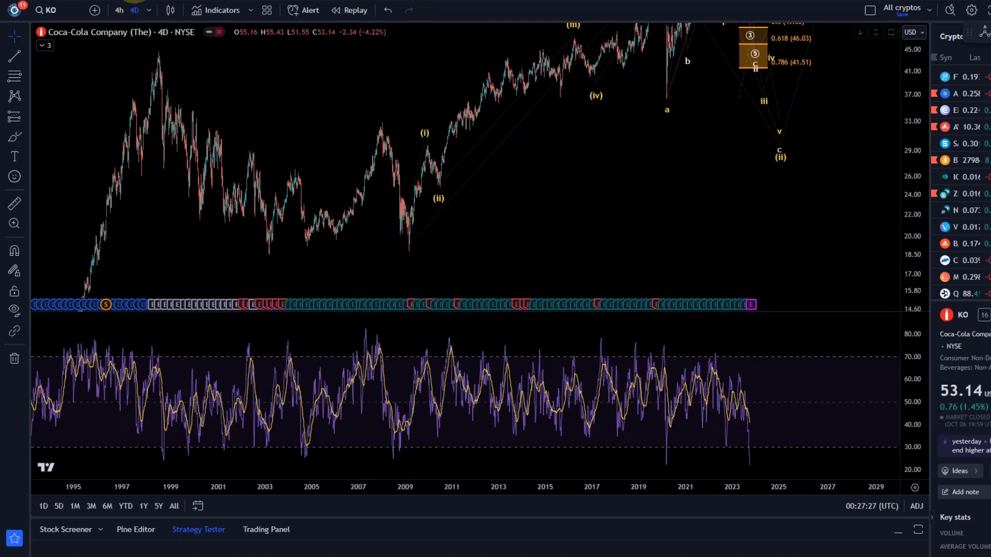
click(150, 11)
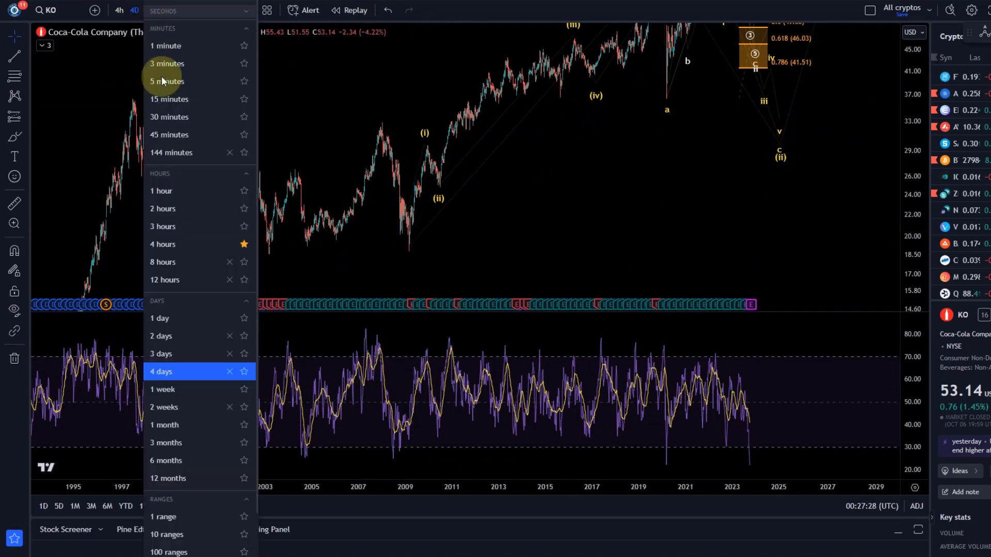
click(194, 388)
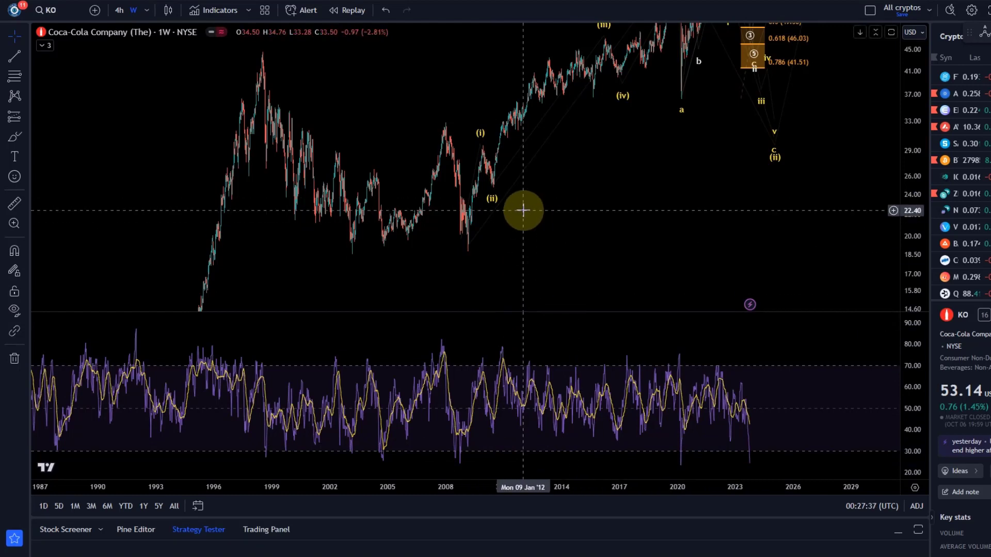
drag(555, 188, 478, 217)
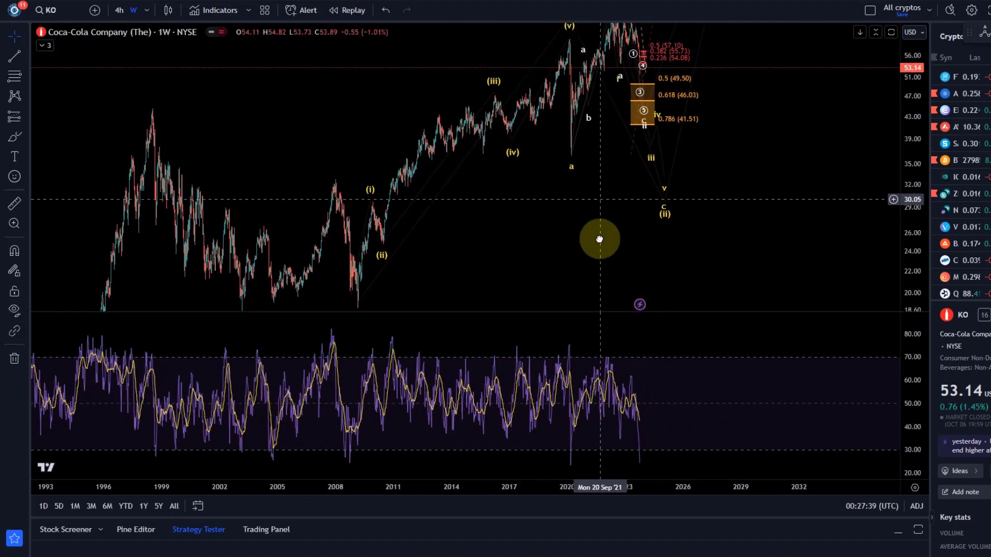
drag(599, 239, 605, 265)
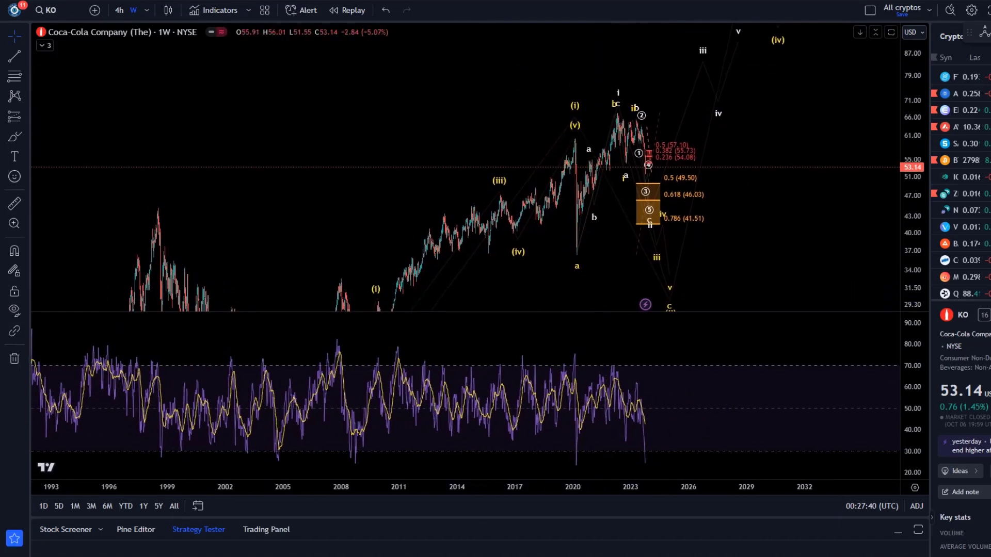
click(150, 12)
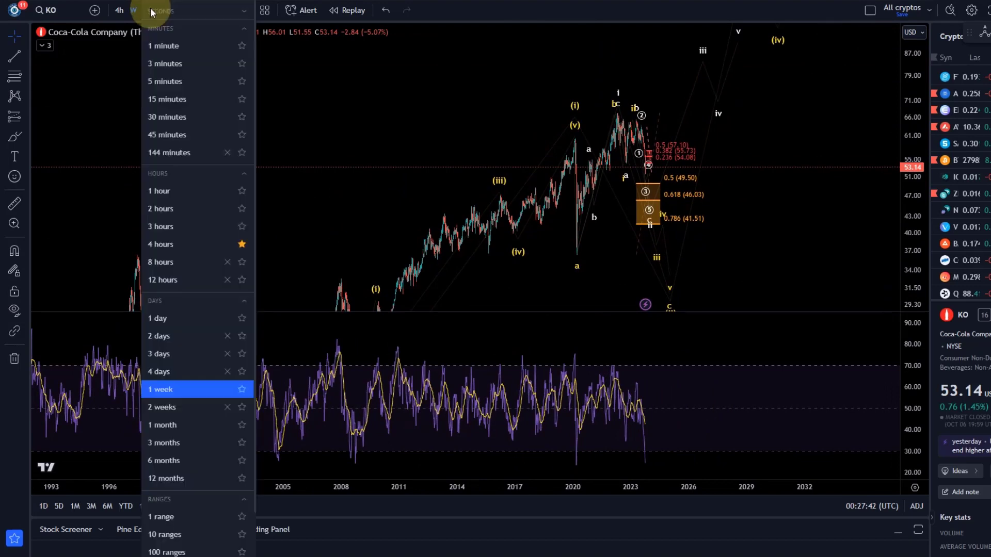
click(168, 316)
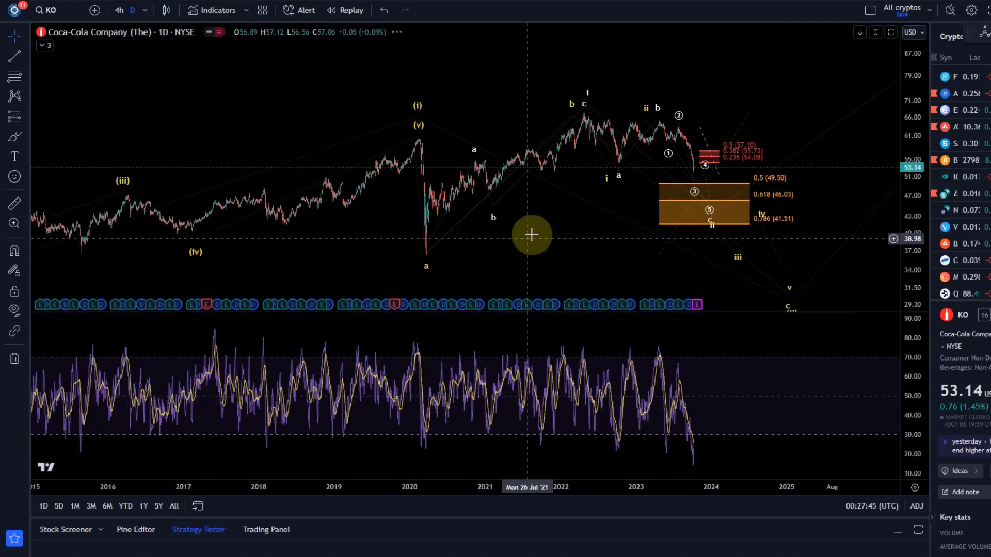
- Maximize the price pane and rescale it to about 37–76, showing projected waves (iii)–(v)
double_click(537, 238)
drag(540, 210, 630, 188)
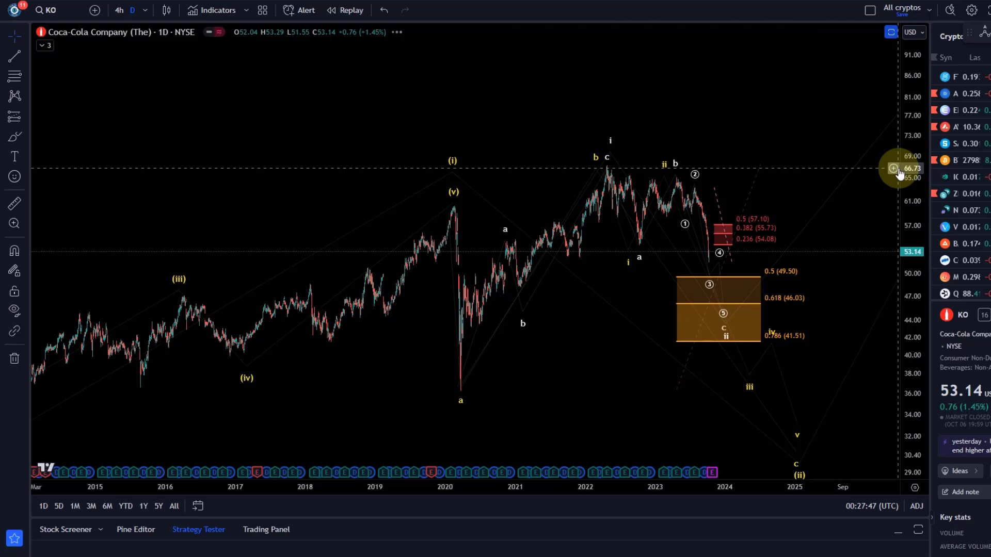
drag(900, 166, 905, 365)
drag(715, 369, 376, 288)
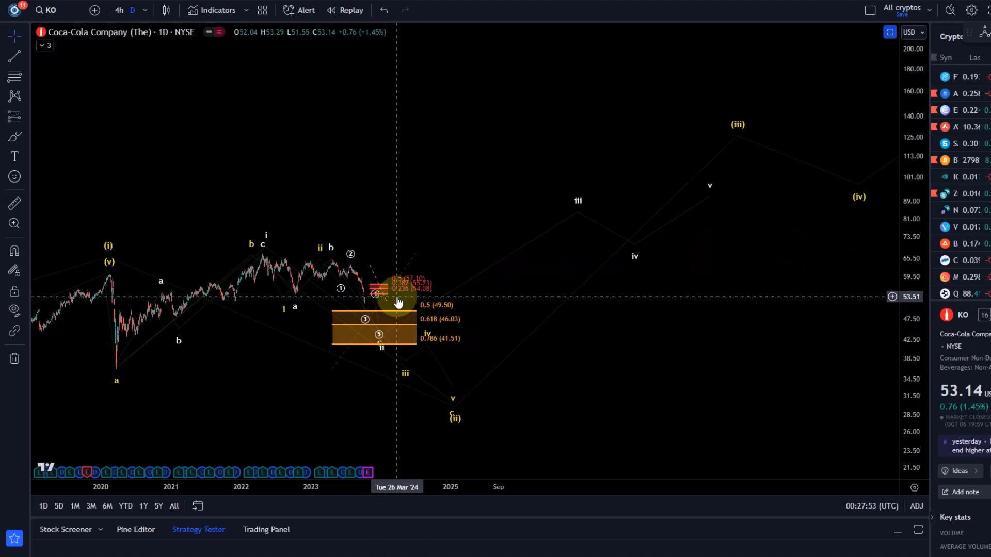
drag(321, 372, 582, 332)
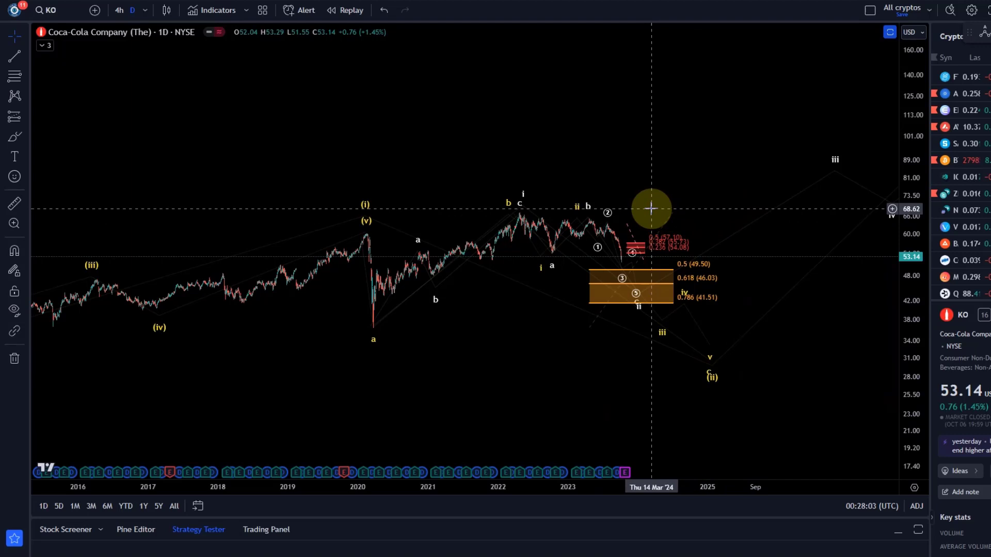
drag(919, 376, 879, 12)
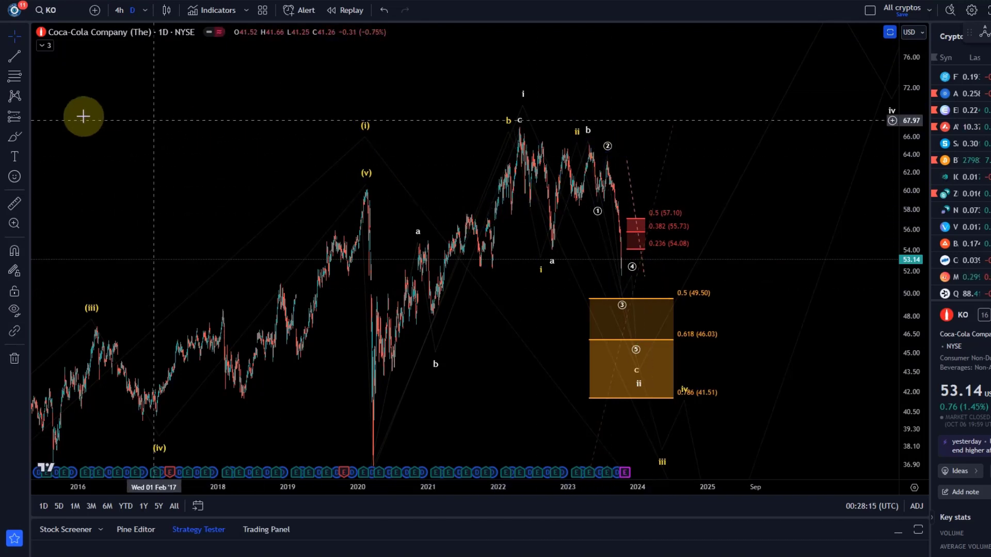
- Measure a trial drop from the wave ii high, then clear it
click(20, 202)
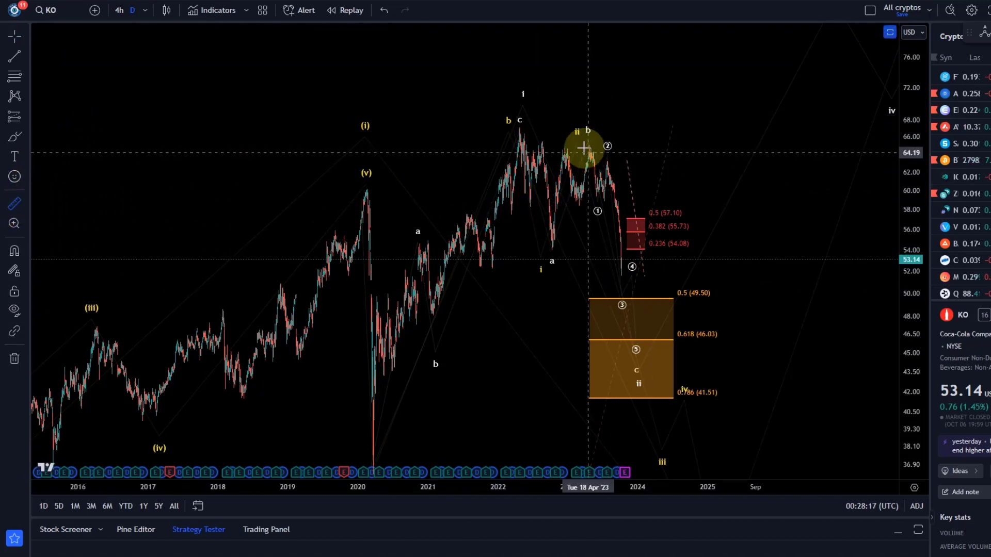
click(555, 121)
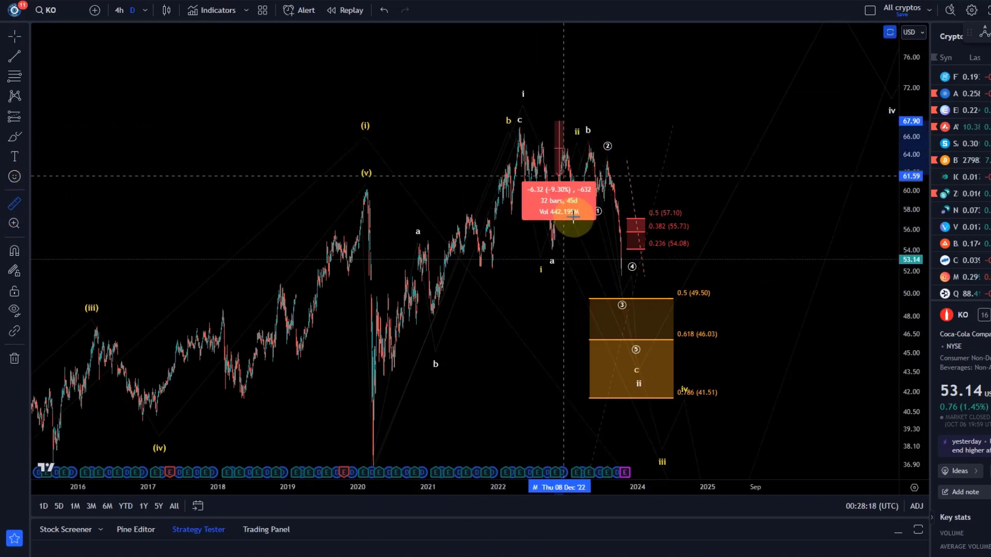
click(594, 280)
- Measure the 2020 crash from the (v) top to the low (40.01%, 62 bars), then dismiss it
drag(504, 360, 550, 286)
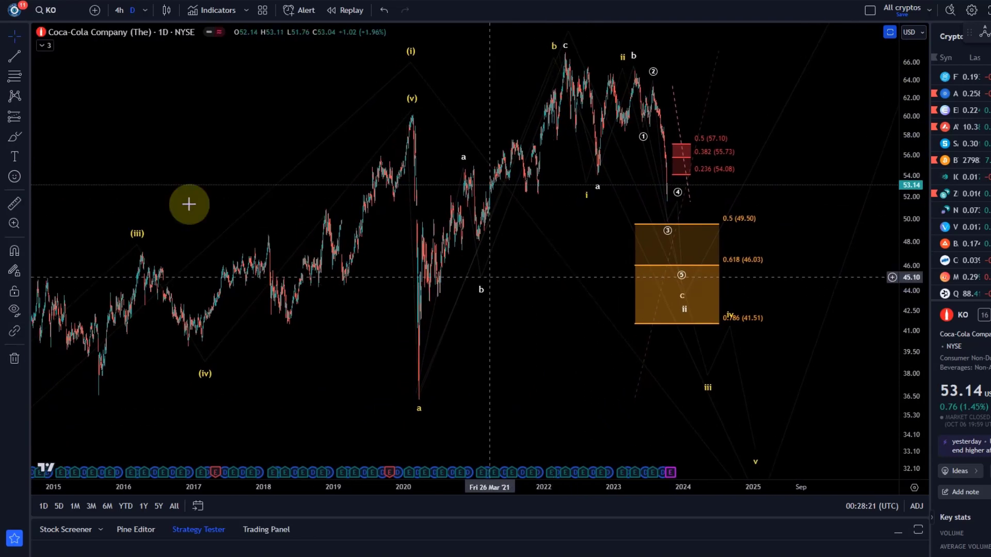
click(21, 202)
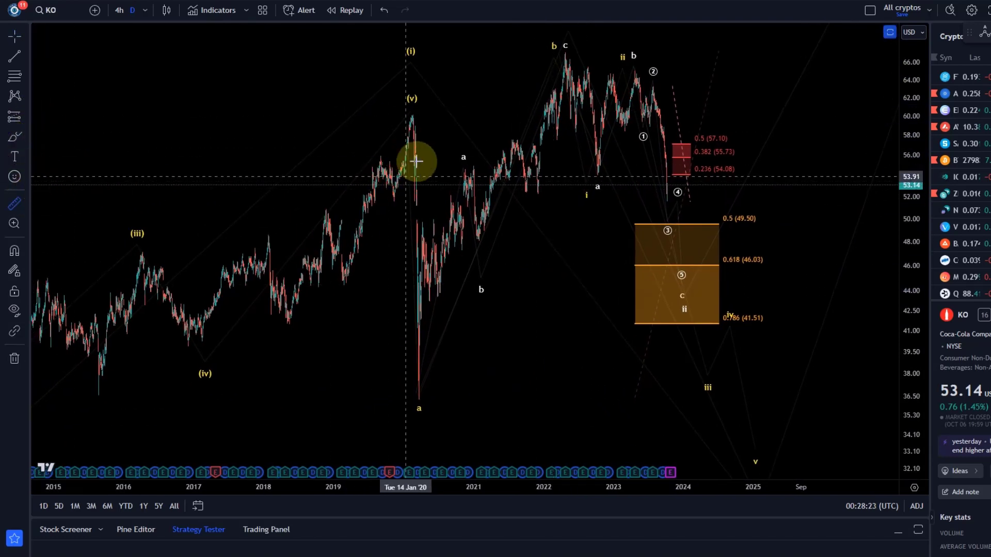
click(412, 110)
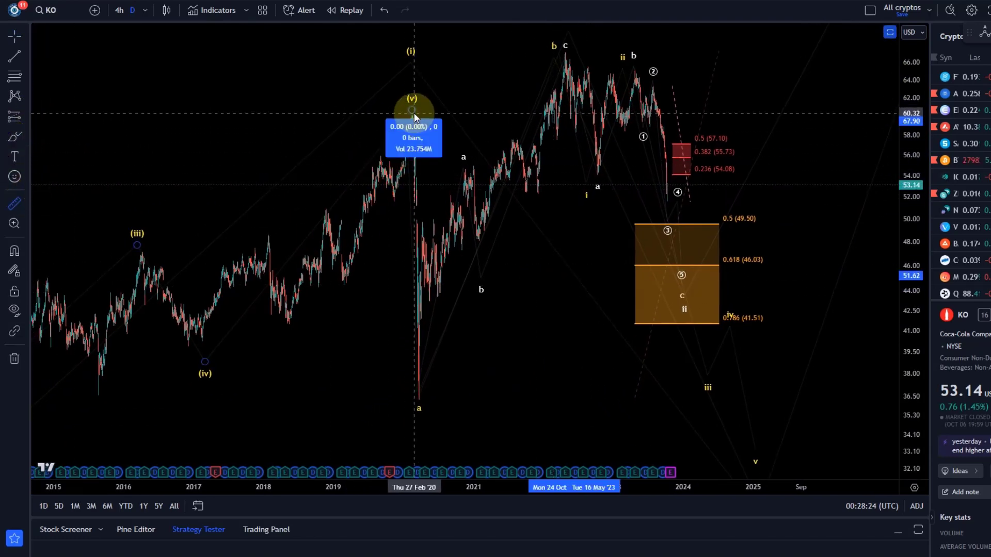
click(405, 400)
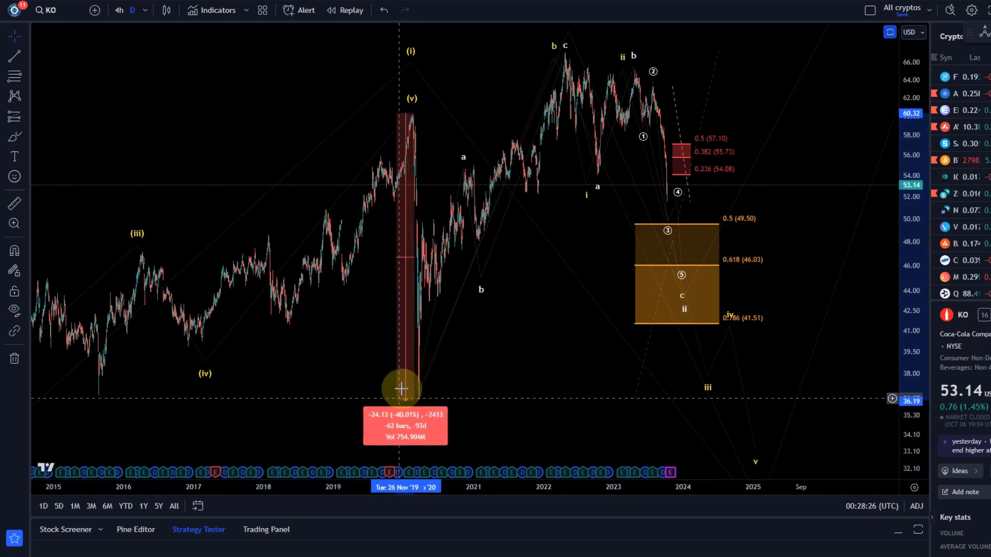
click(502, 317)
drag(504, 314, 531, 392)
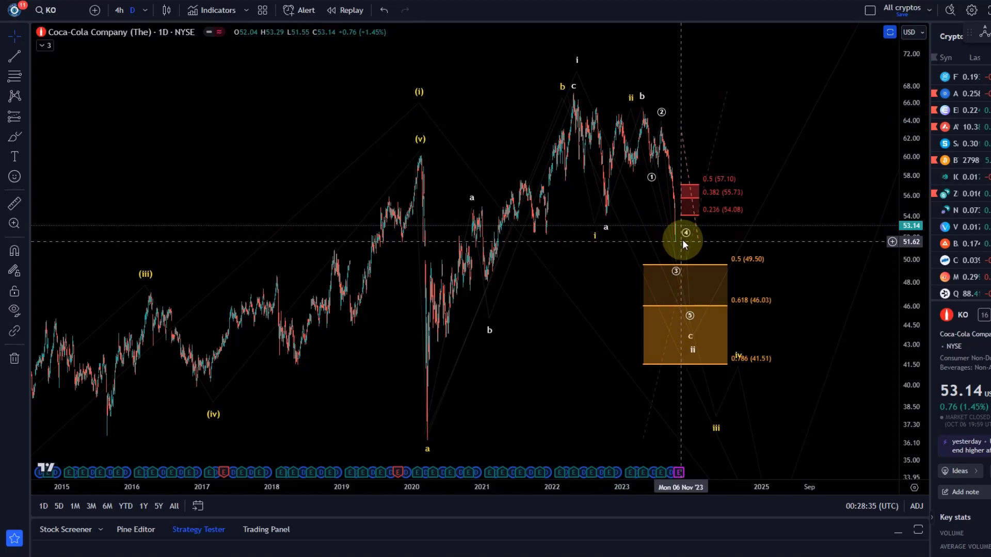
- Inspect the dashed red projection line and wave count, deselect them, and restore the RSI pane
mouse_move(446, 456)
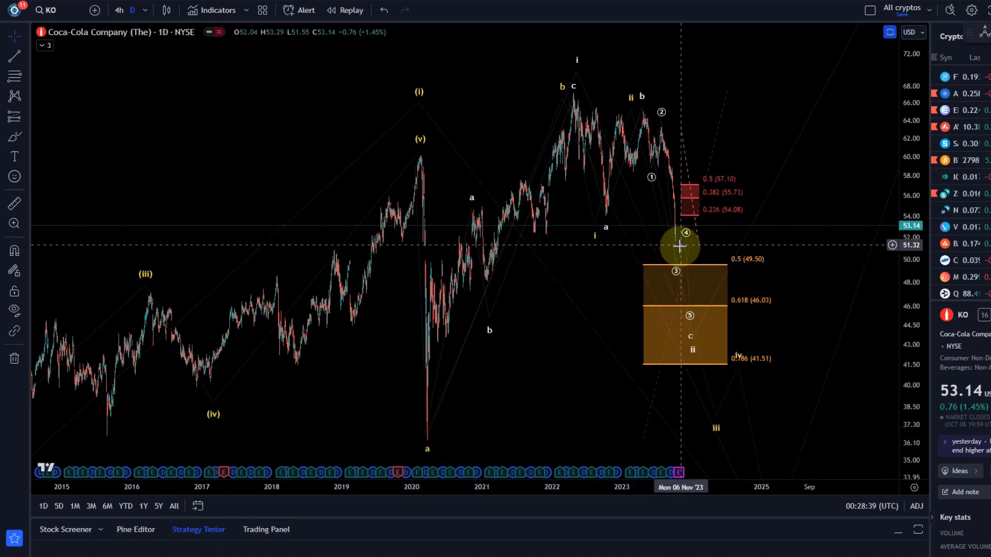
click(699, 220)
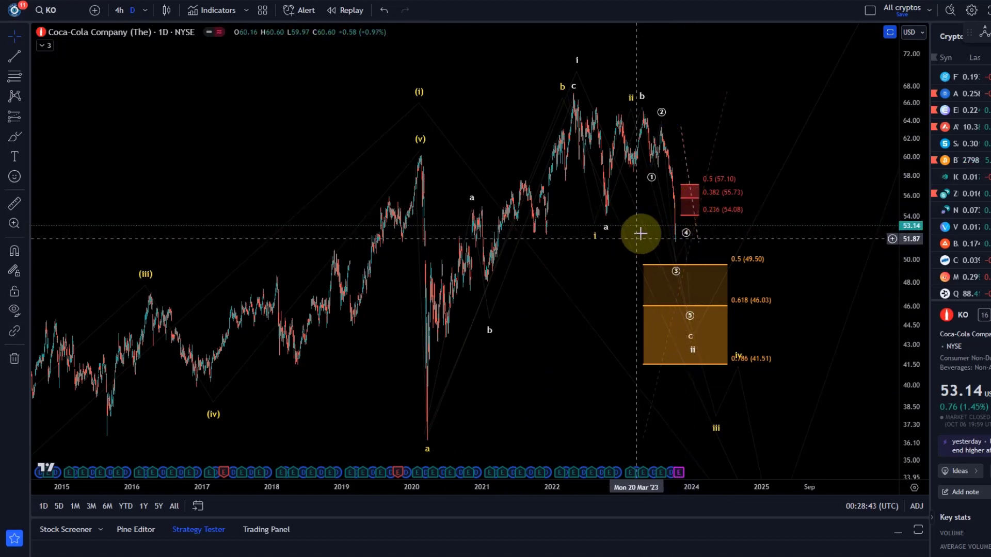
click(679, 261)
click(683, 272)
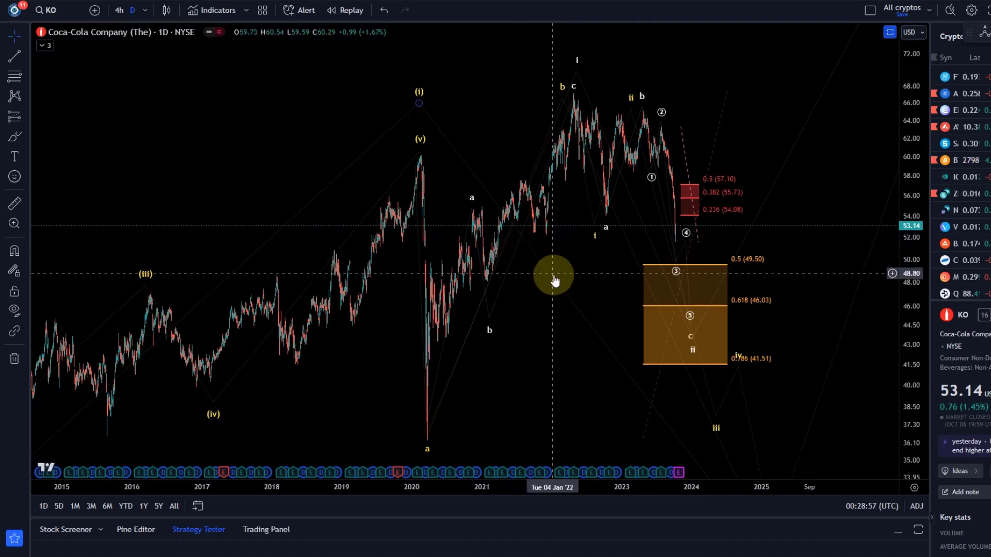
click(537, 322)
key(ctrl+z)
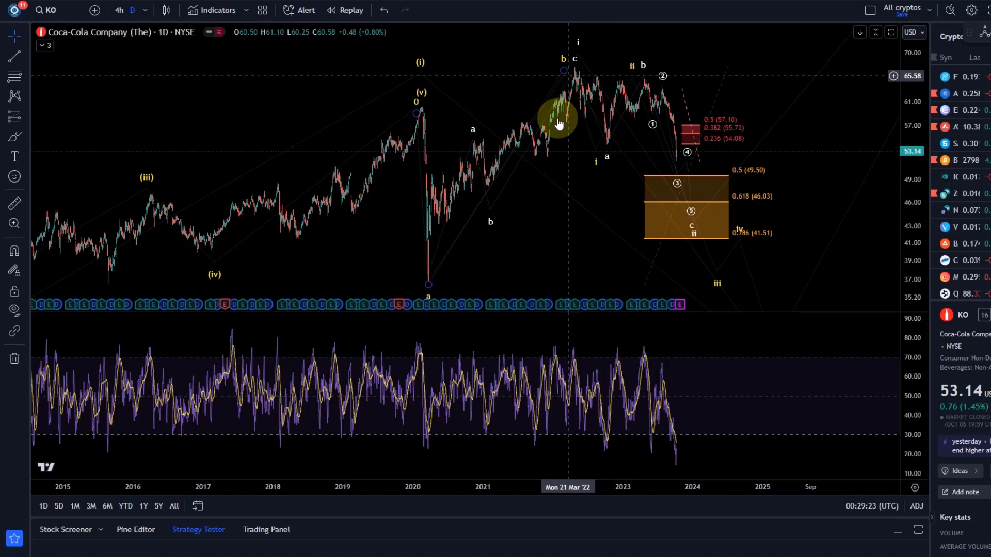
- Maximize the price pane and compress the price scale to show projections down to 25
double_click(558, 238)
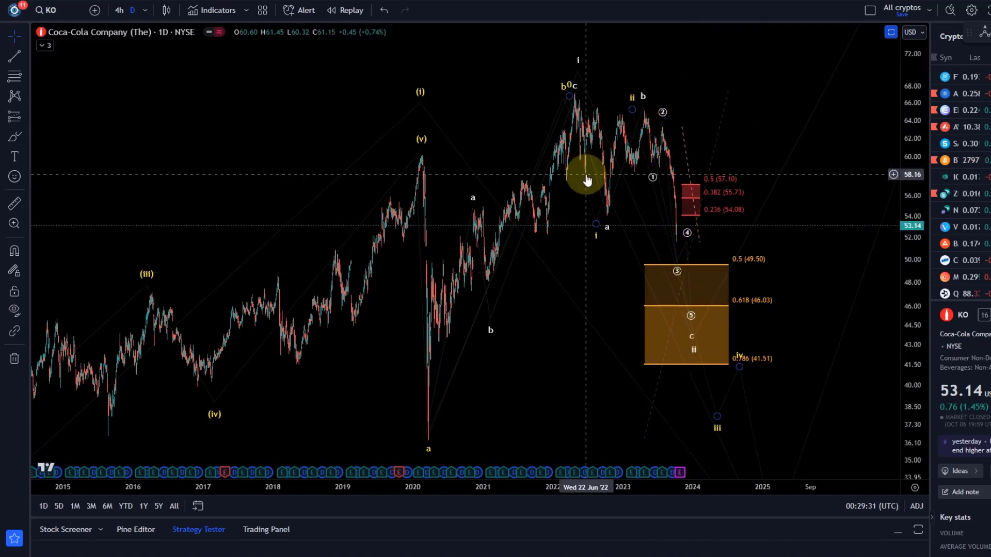
scroll(650, 270, up, 5)
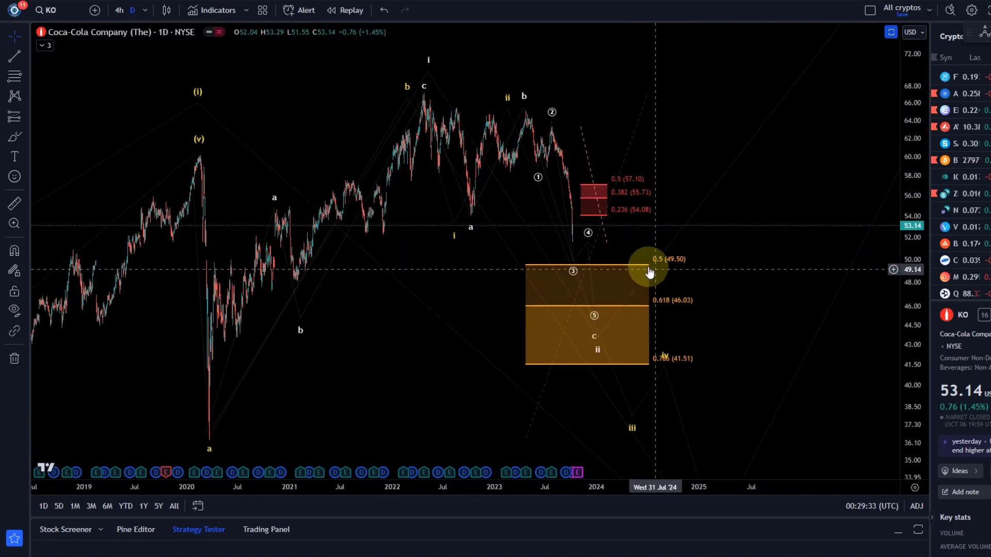
scroll(679, 181, down, 5)
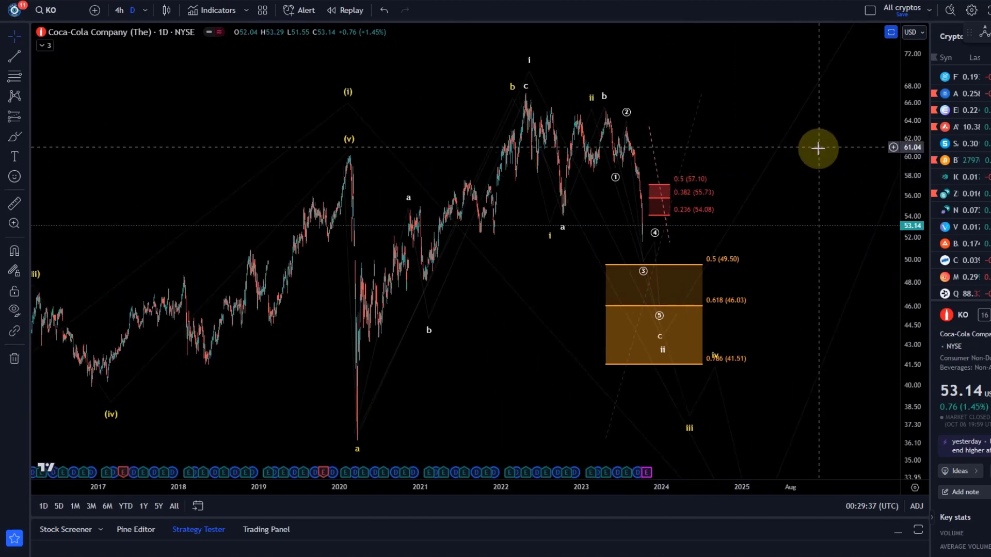
scroll(825, 150, down, 2)
drag(900, 154, 911, 371)
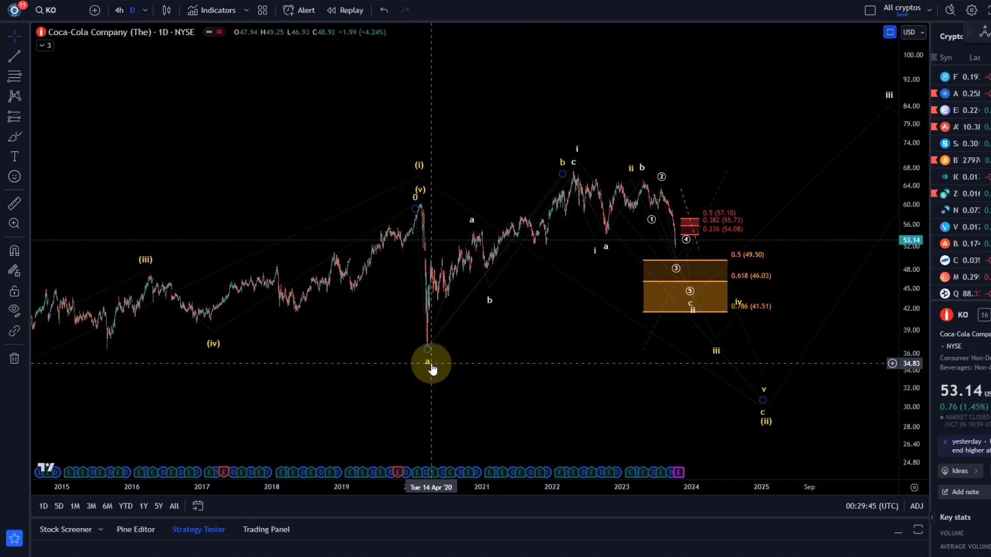
- Move the a-b-c projection's c/(ii) end point up onto the projected v low at 30.71
click(567, 181)
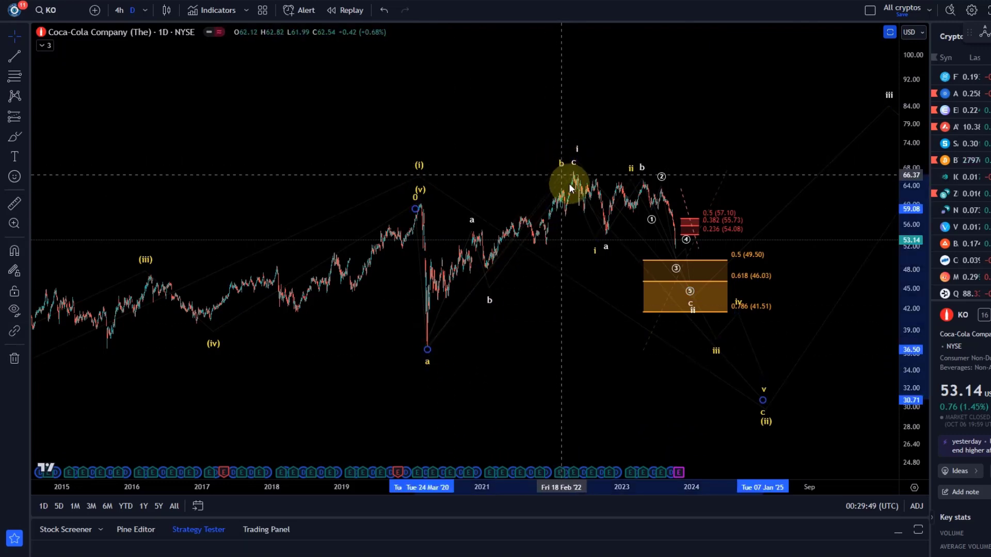
click(561, 176)
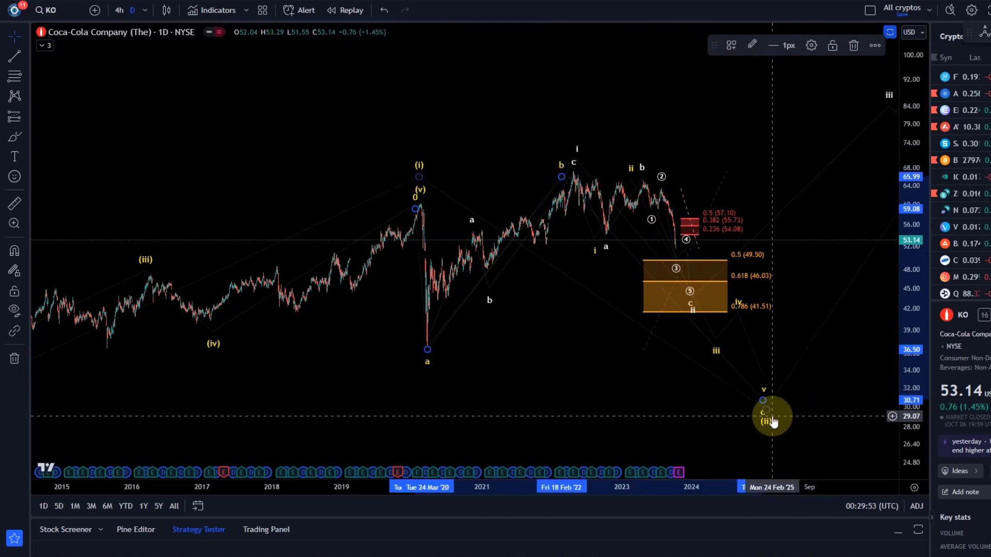
drag(773, 422, 775, 402)
scroll(770, 393, up, 2)
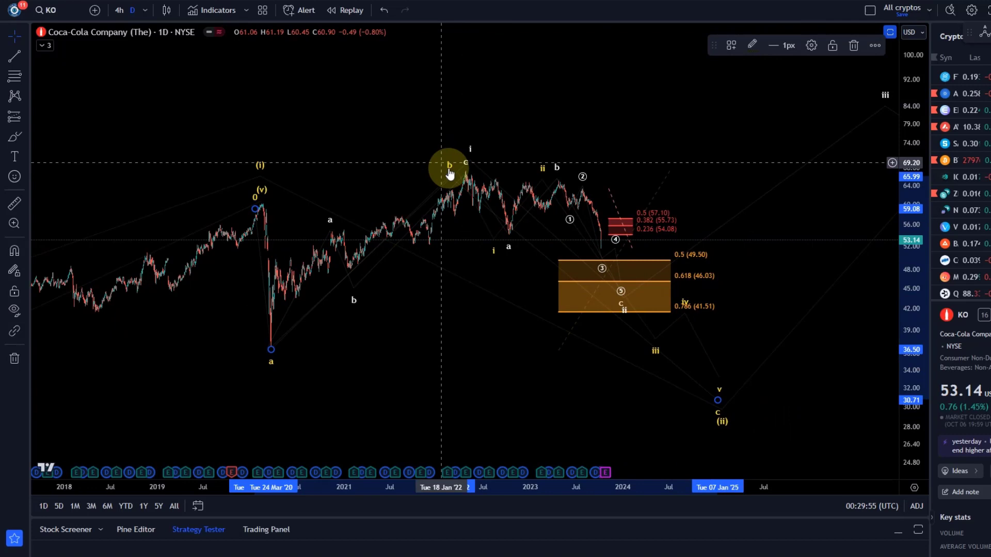
click(535, 176)
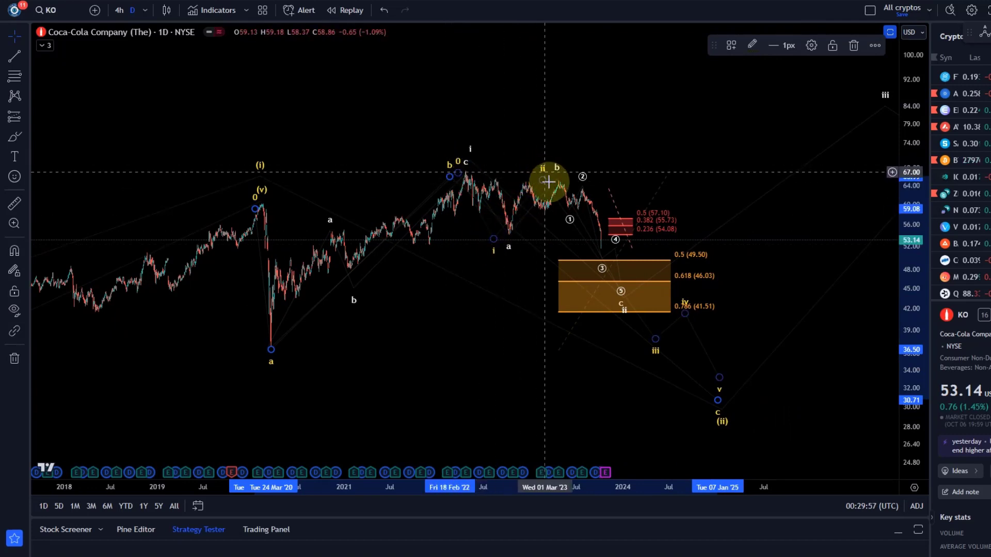
click(652, 349)
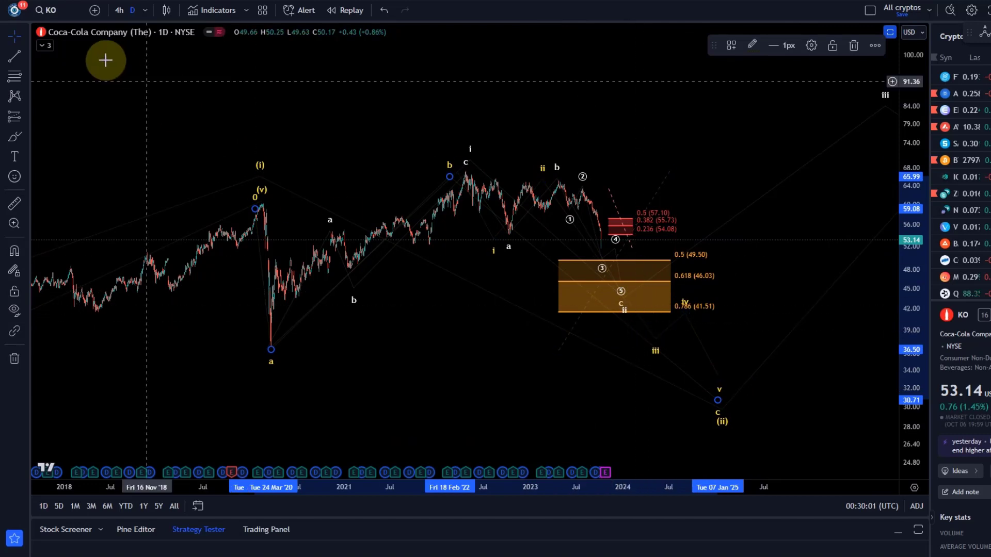
click(25, 78)
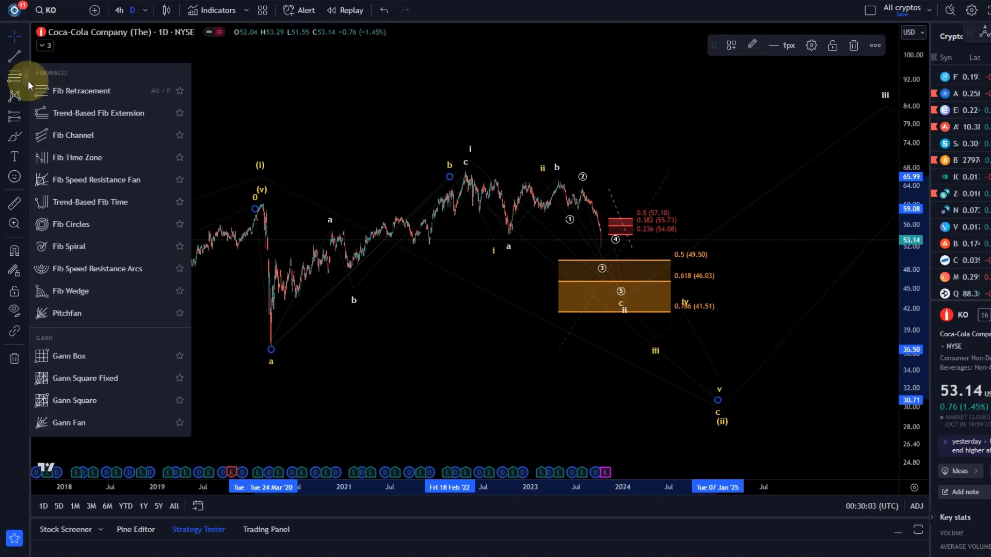
click(59, 116)
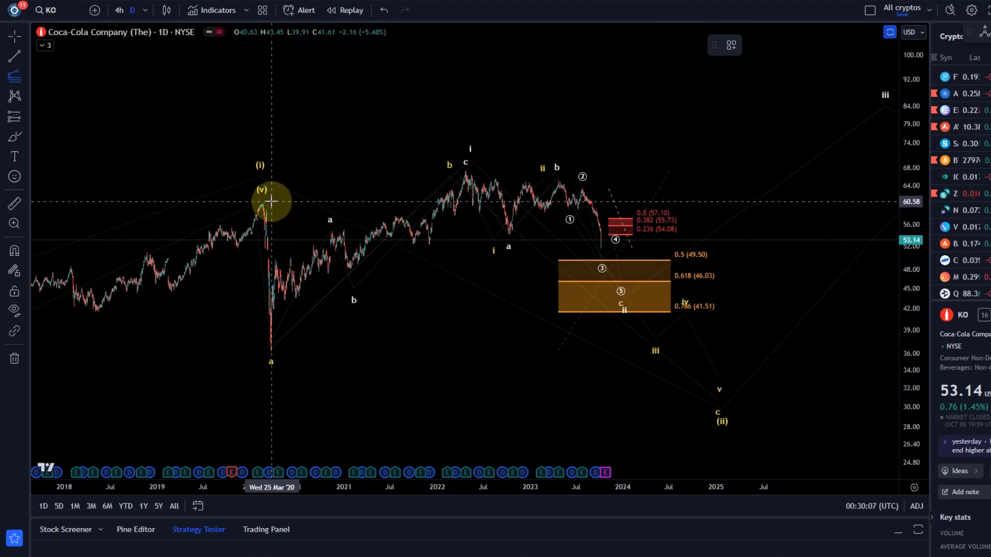
drag(272, 201, 300, 346)
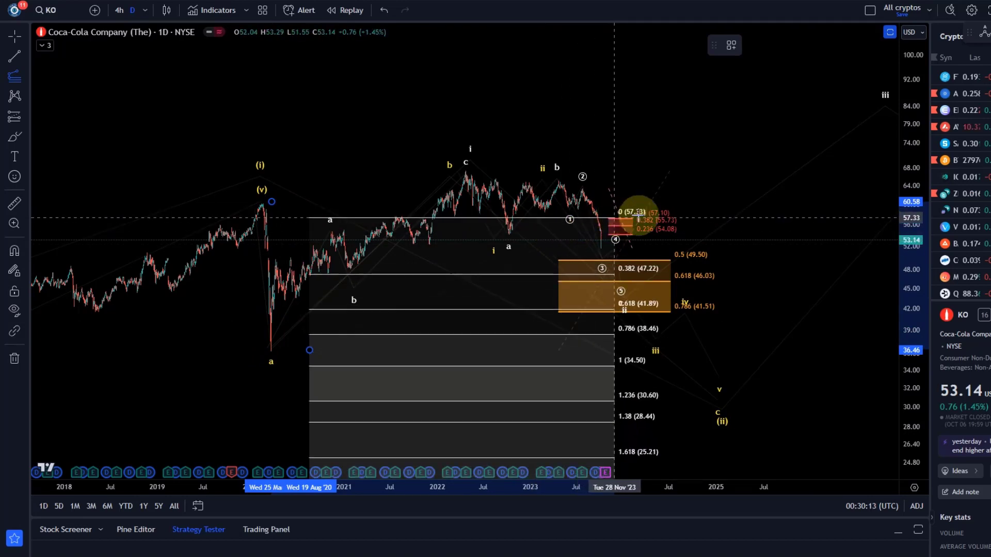
click(715, 170)
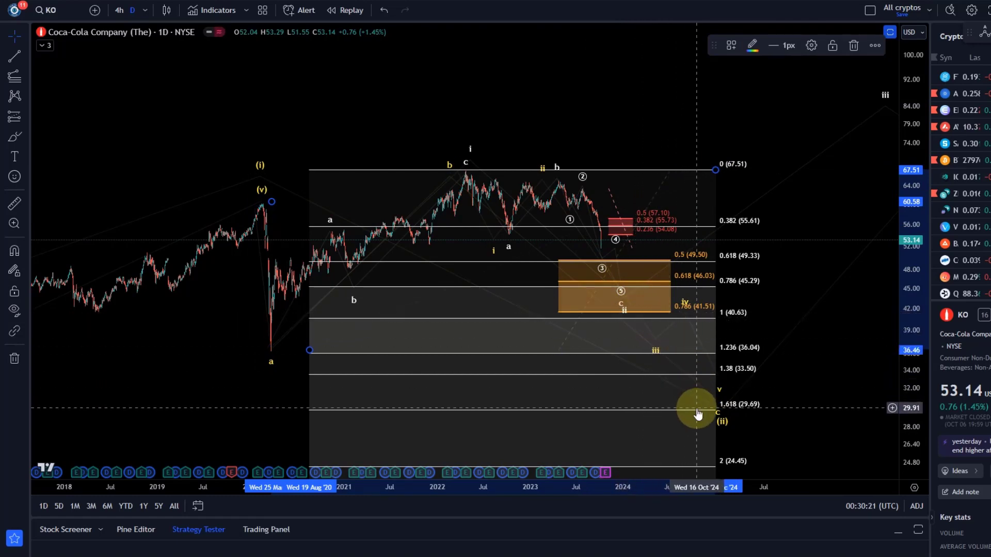
drag(697, 414, 694, 414)
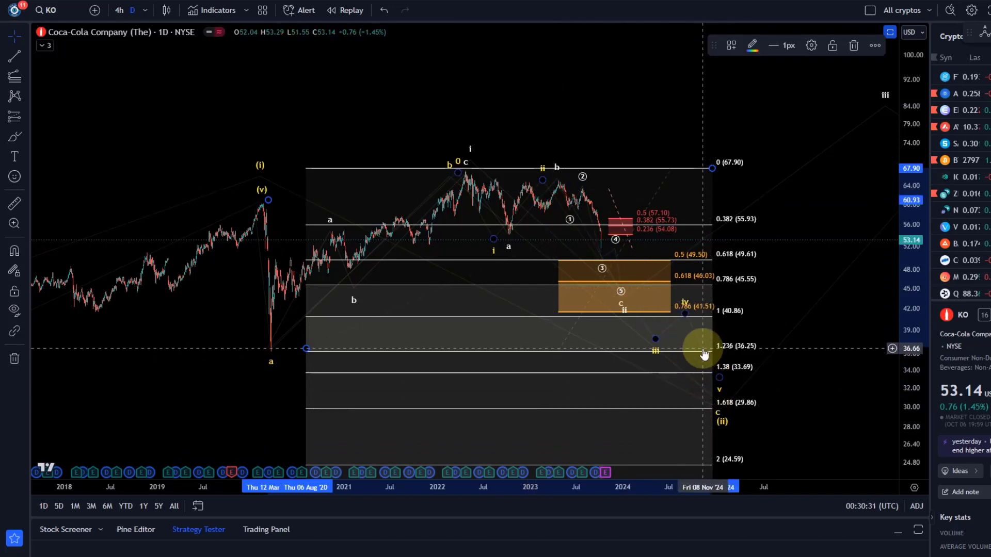
key(Delete)
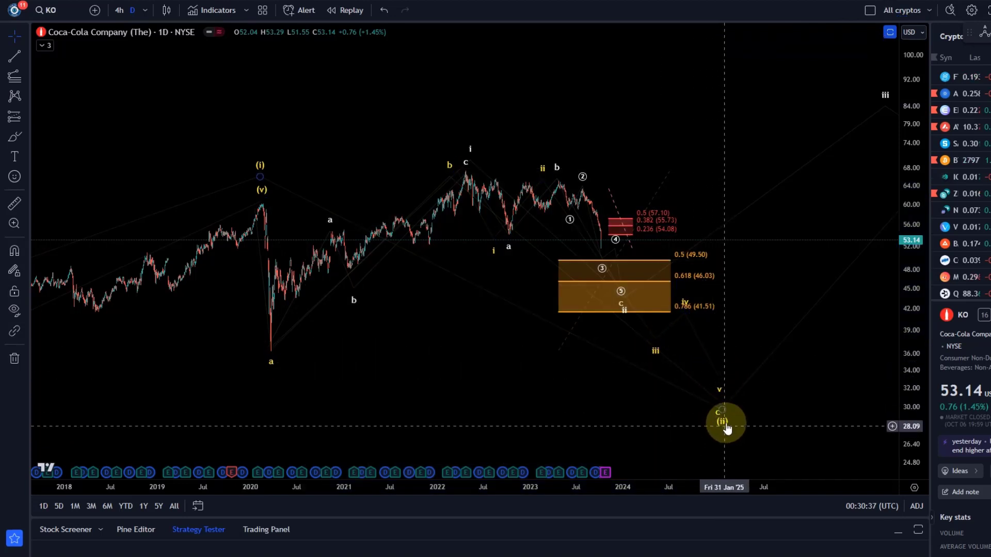
- Align the long-term wave's first point with the 2020 peak
scroll(593, 355, down, 3)
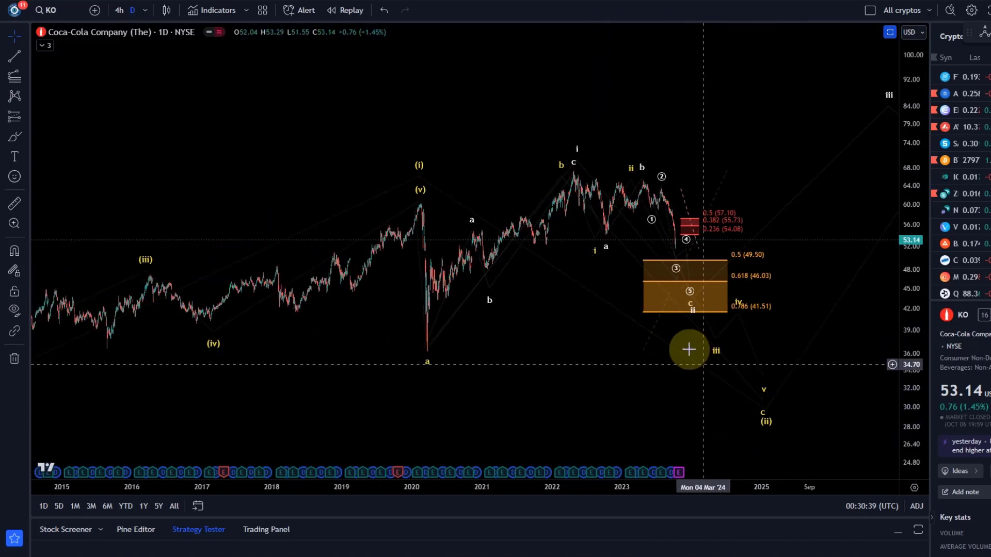
drag(689, 349, 438, 394)
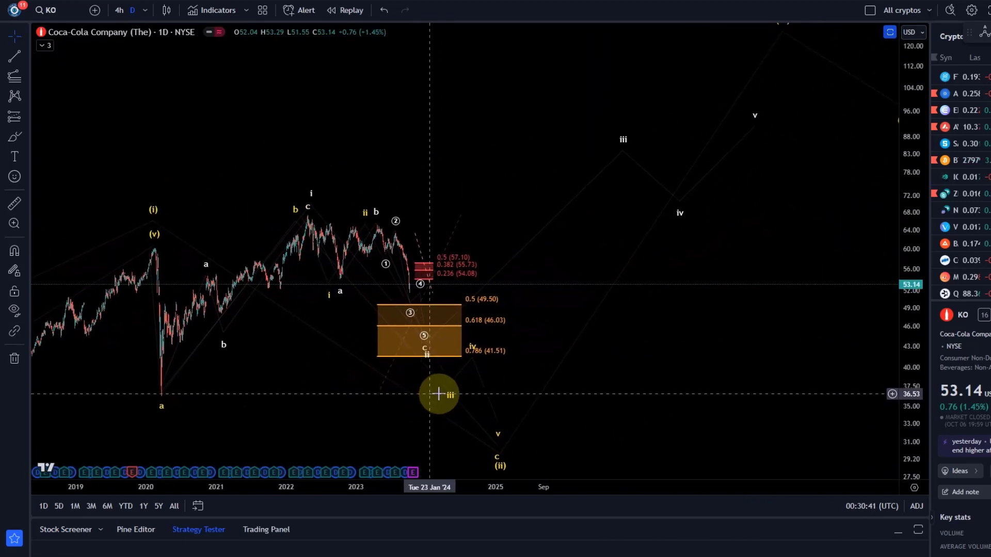
click(427, 356)
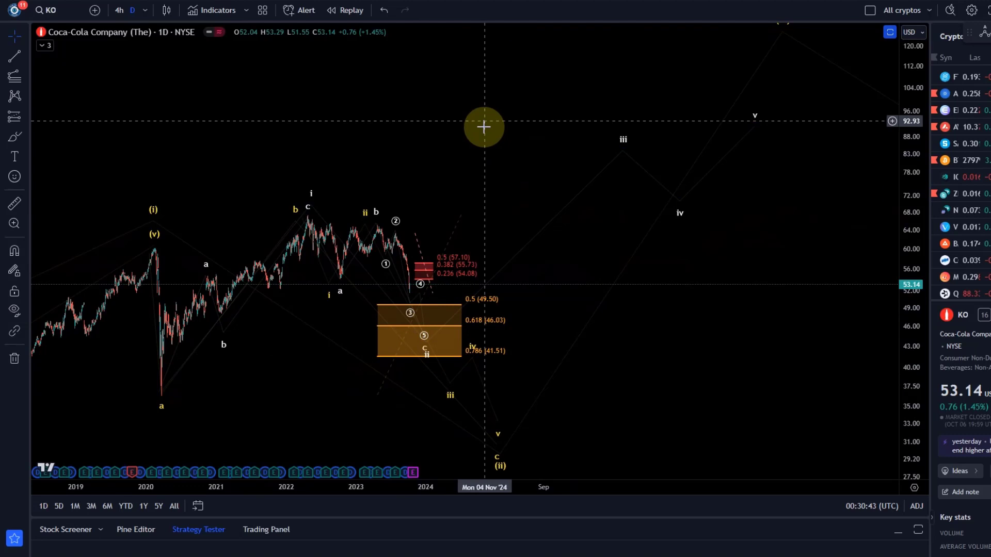
drag(482, 126, 599, 124)
click(270, 215)
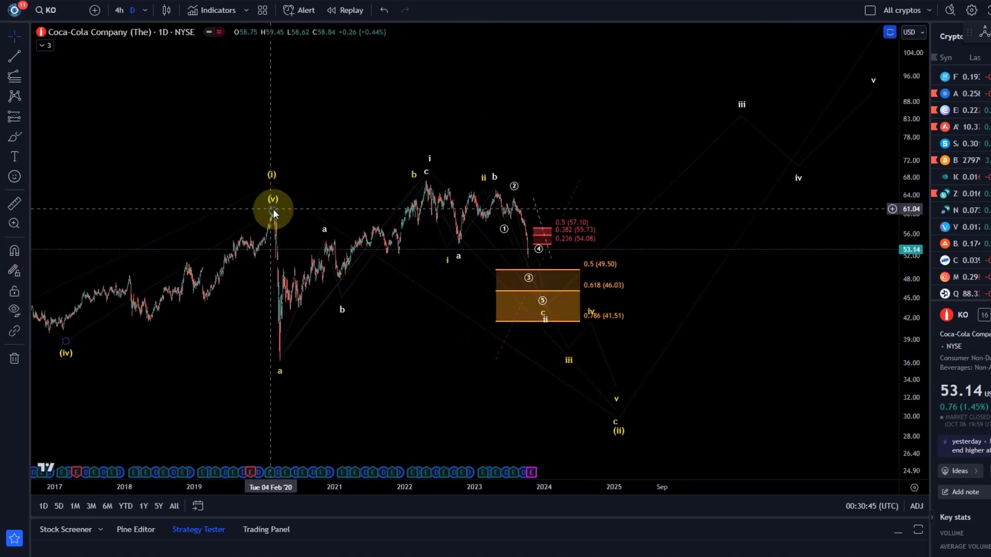
drag(273, 209, 278, 211)
- Set the white impulse wave's degree to Minute in its settings
click(272, 187)
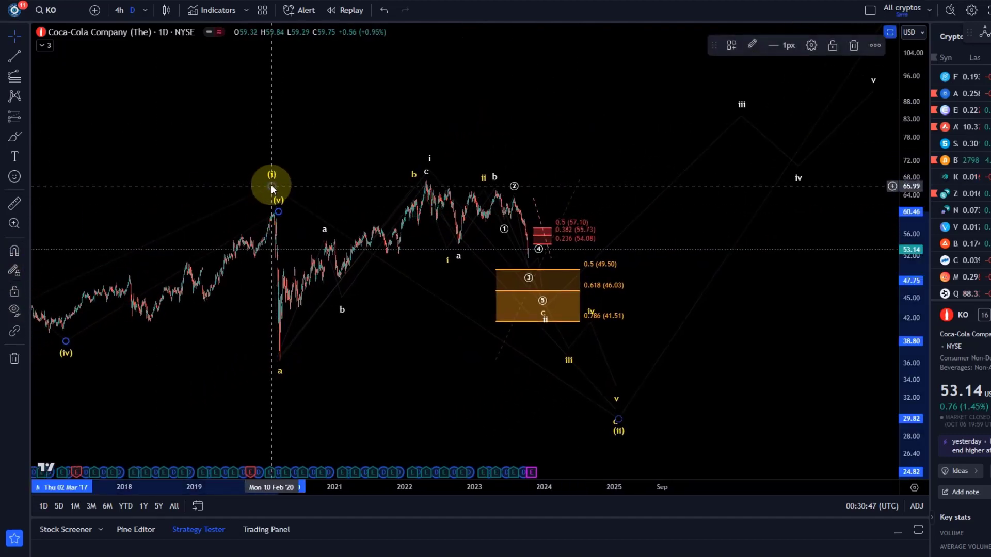
click(811, 45)
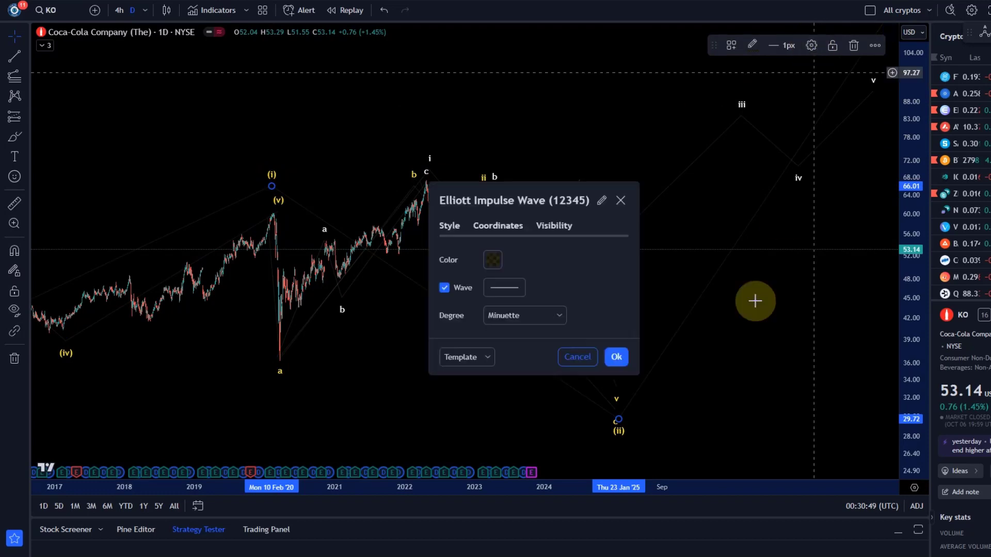
click(542, 319)
click(522, 453)
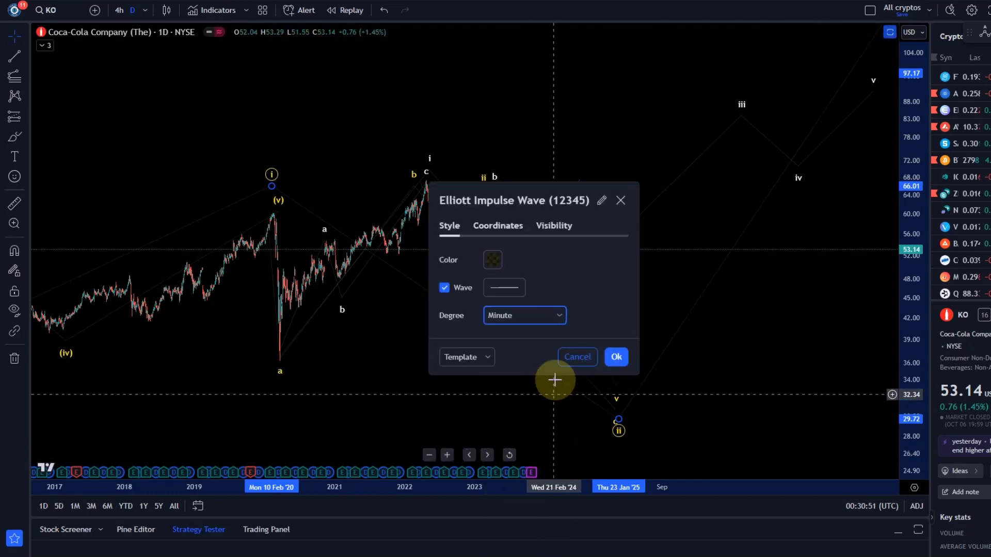
click(614, 357)
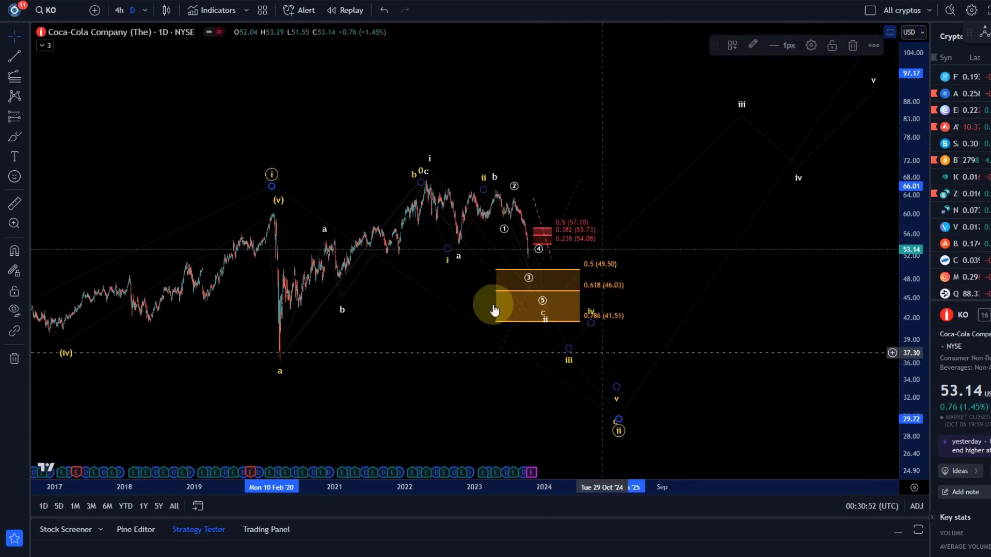
click(284, 191)
click(279, 199)
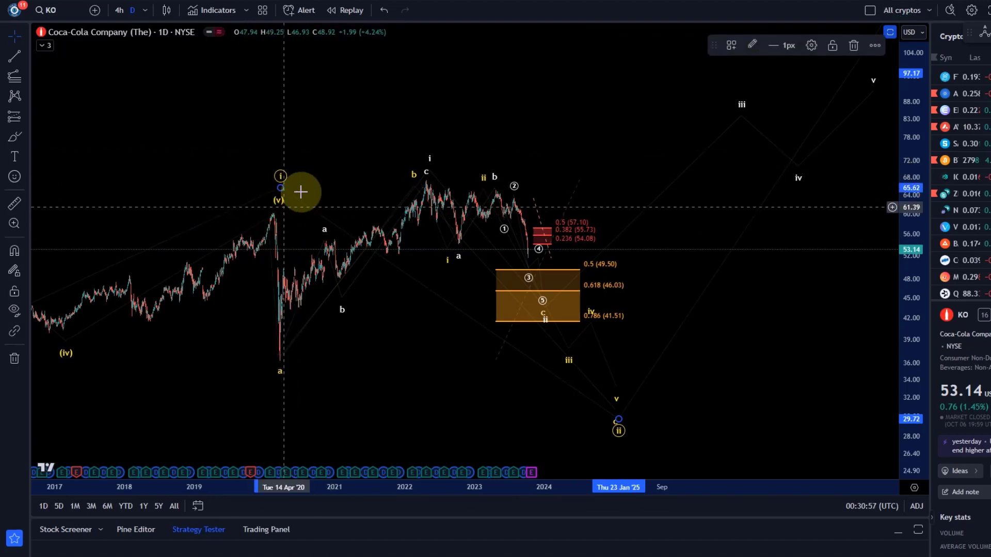
drag(649, 76, 530, 162)
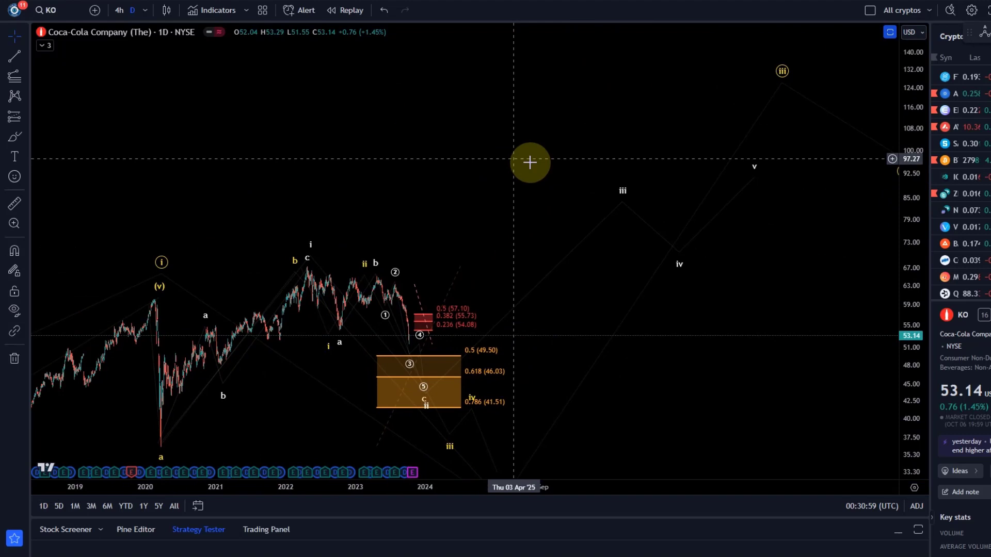
drag(445, 188, 564, 61)
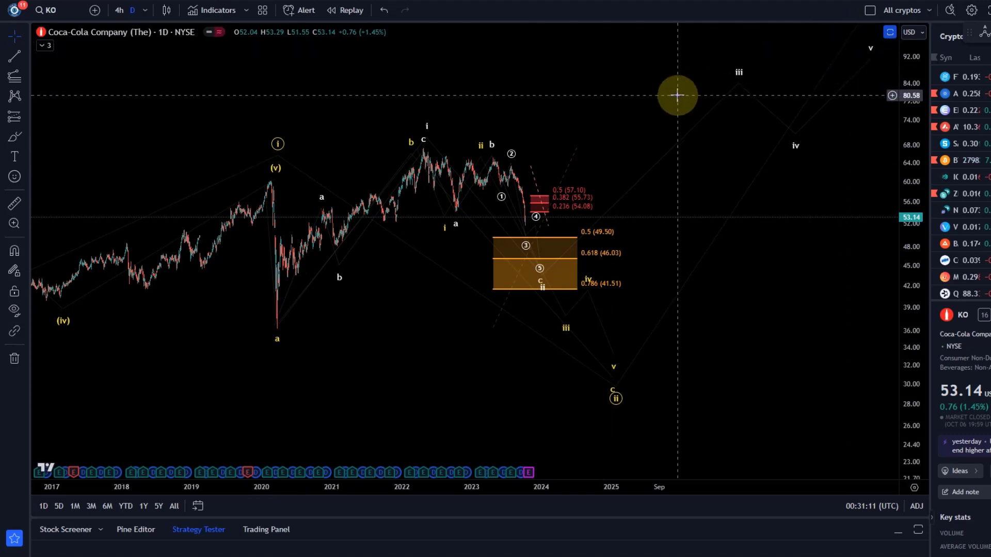
click(269, 140)
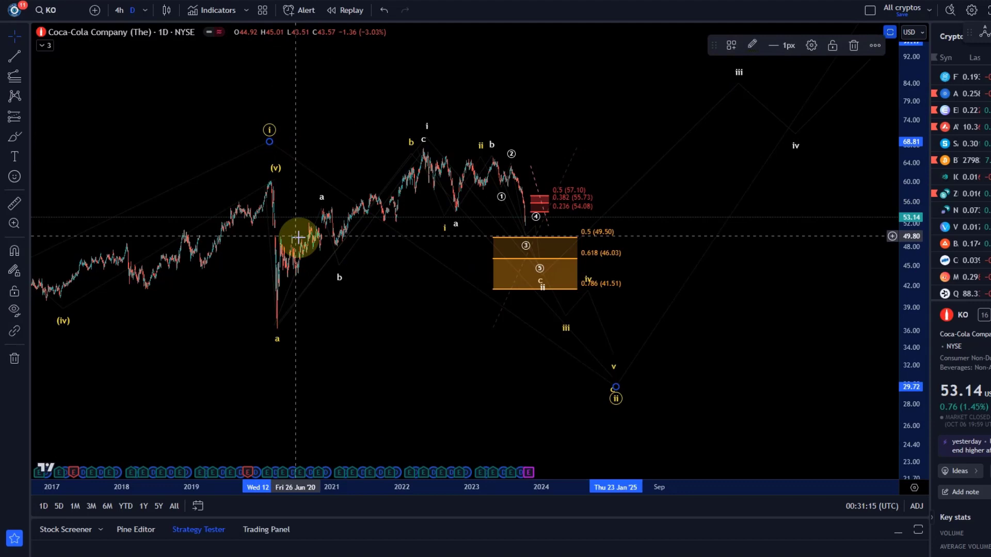
drag(326, 191, 272, 239)
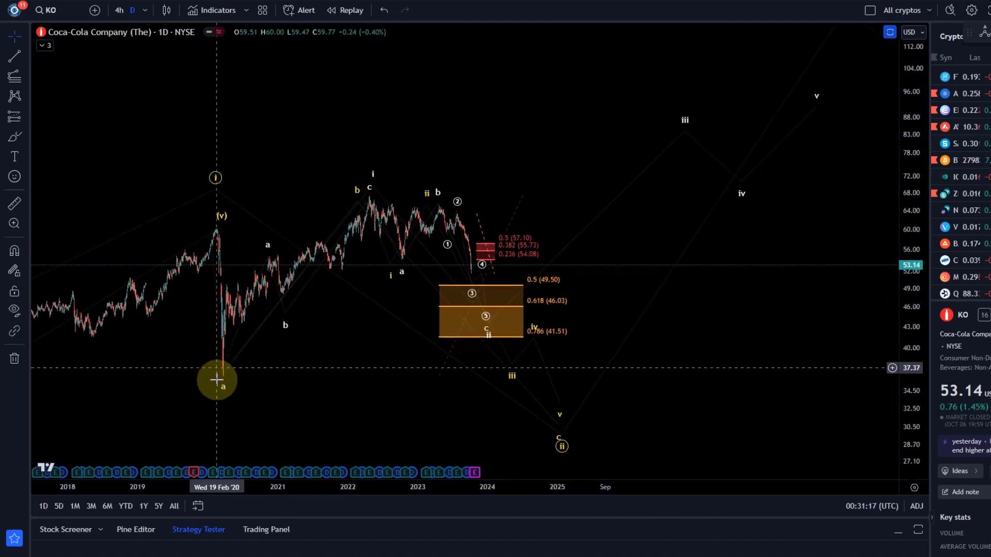
click(377, 205)
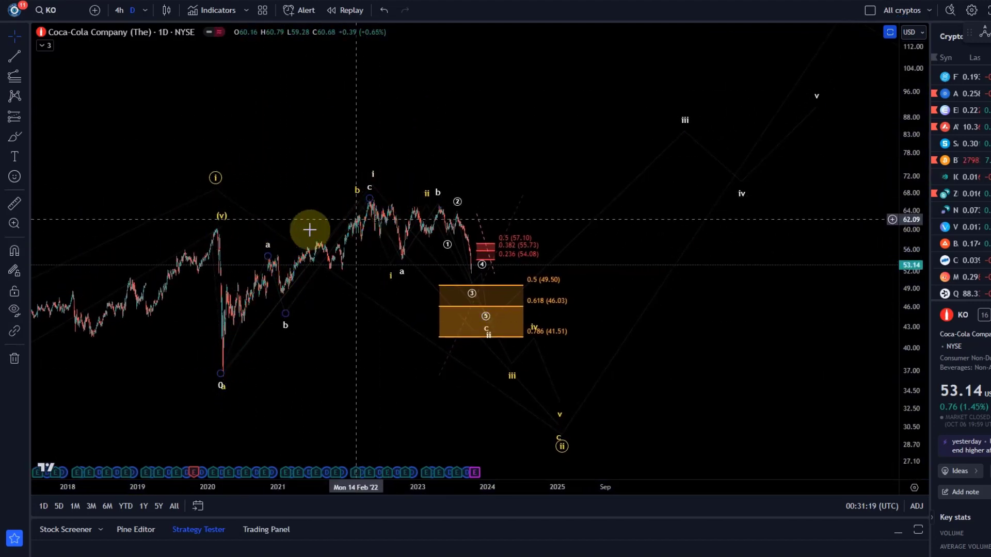
mouse_move(214, 220)
mouse_down()
mouse_move(206, 215)
mouse_move(701, 124)
mouse_move(803, 75)
mouse_up()
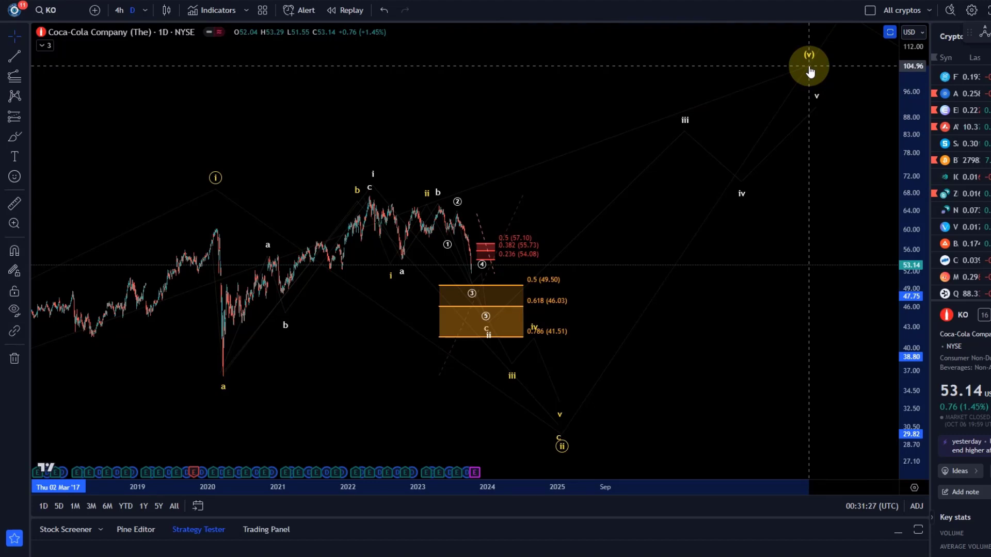
mouse_move(809, 69)
mouse_down()
mouse_move(790, 98)
mouse_move(193, 192)
mouse_move(225, 227)
mouse_up()
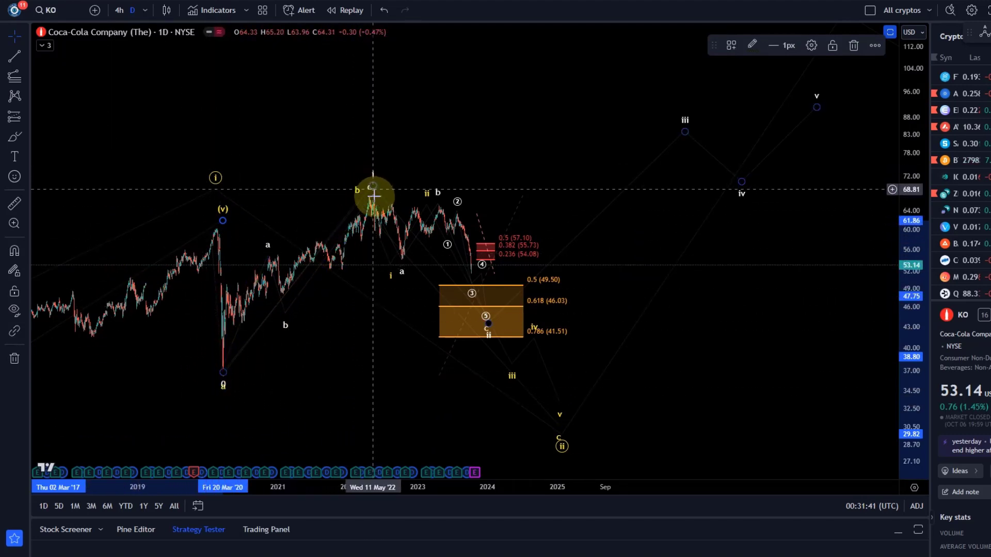
mouse_move(373, 197)
mouse_down()
mouse_move(415, 262)
mouse_move(400, 275)
mouse_move(427, 215)
mouse_move(449, 203)
mouse_move(440, 211)
mouse_up()
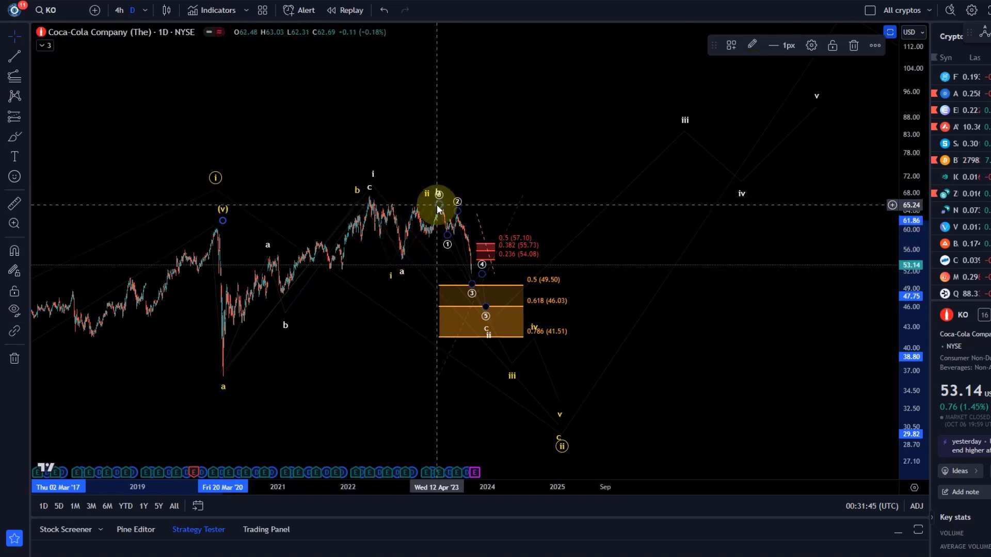
- Stretch the price axis and reframe the chart around the recent waves and Fibonacci boxes
scroll(466, 322, up, 3)
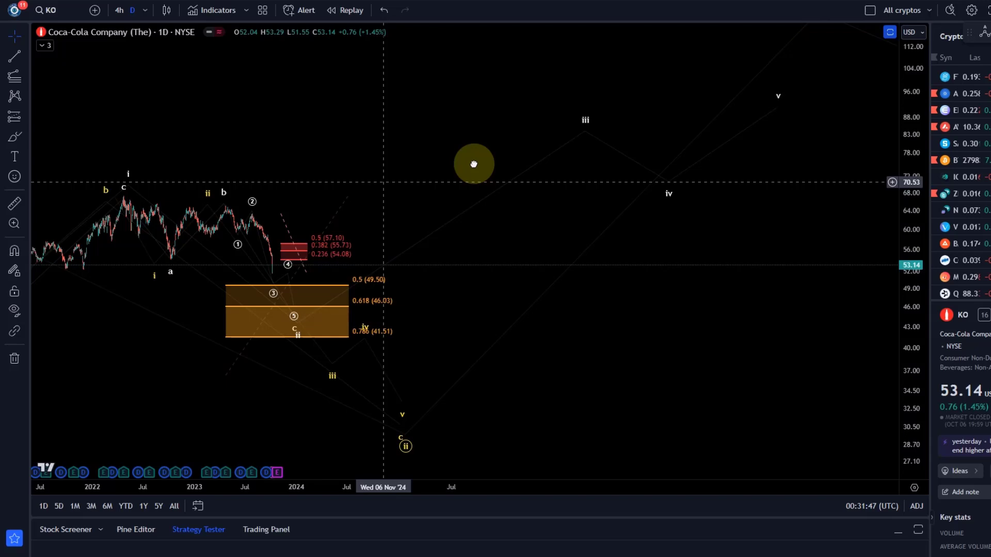
drag(473, 165, 697, 181)
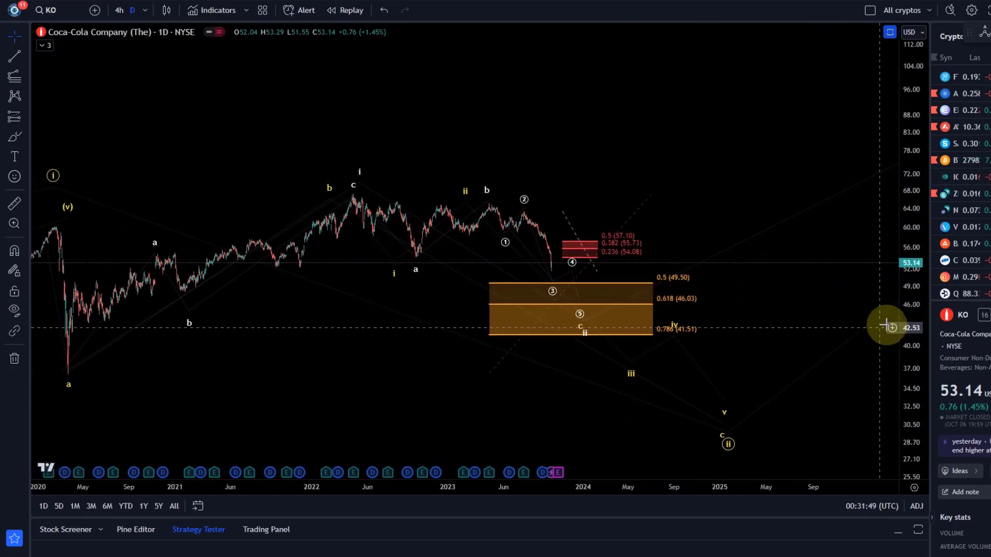
drag(913, 322, 913, 278)
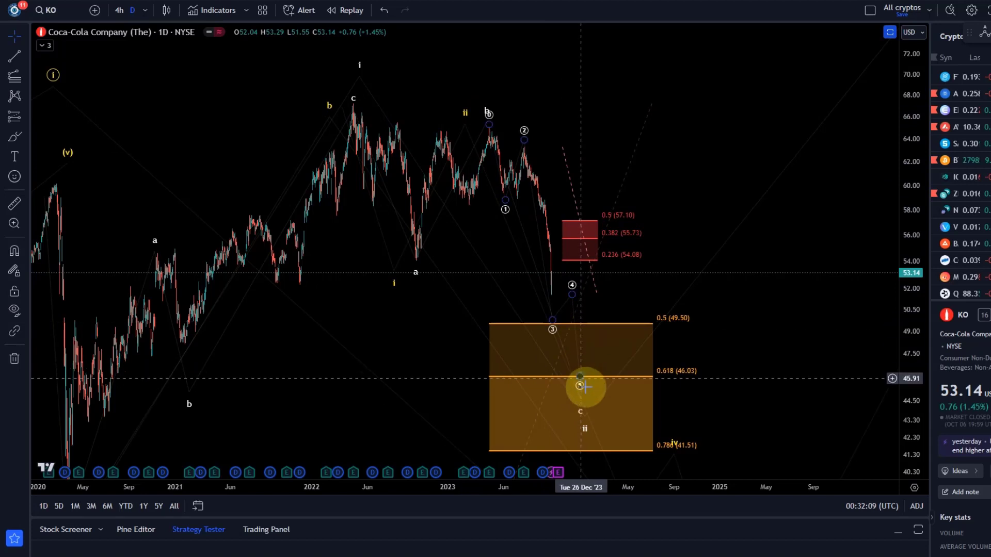
drag(440, 340, 371, 239)
drag(365, 206, 400, 253)
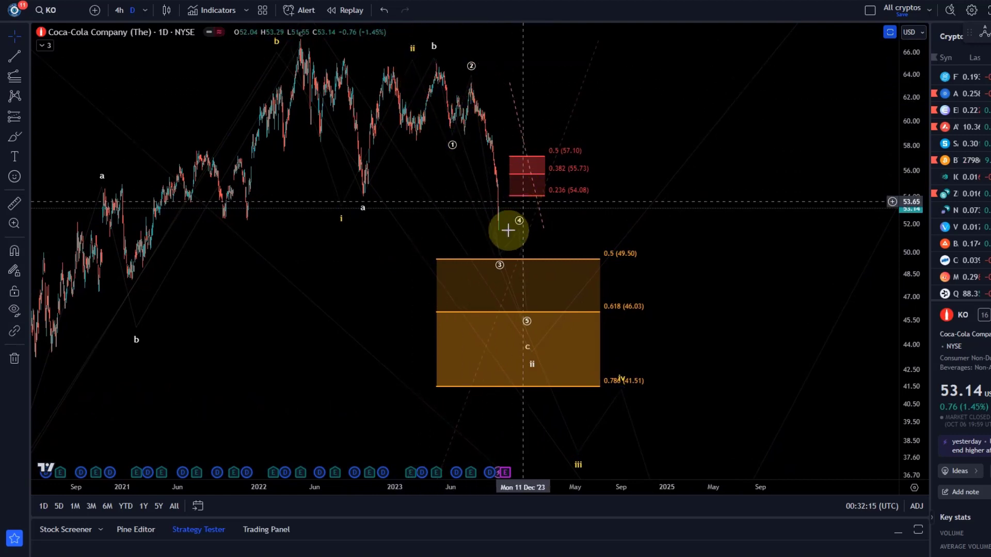
- Move the white wave's point 4 up to about 53.28, above the 49.50 box
click(497, 255)
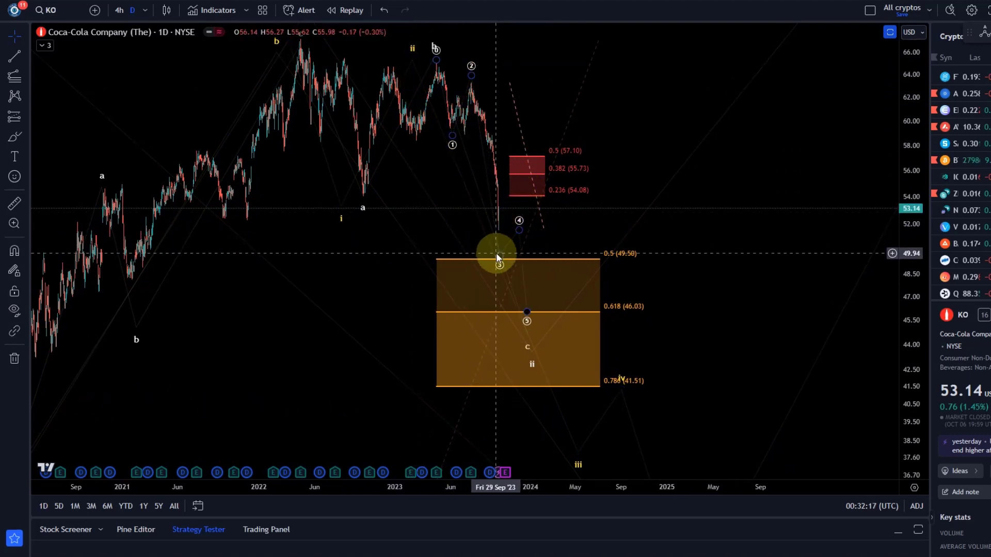
click(519, 233)
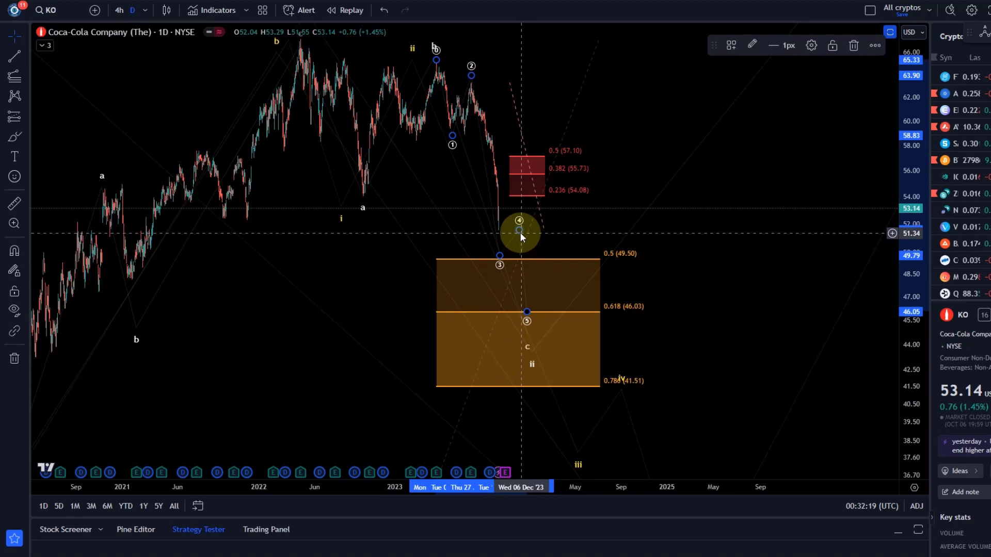
mouse_move(519, 233)
mouse_down()
mouse_move(533, 213)
mouse_move(529, 222)
mouse_up()
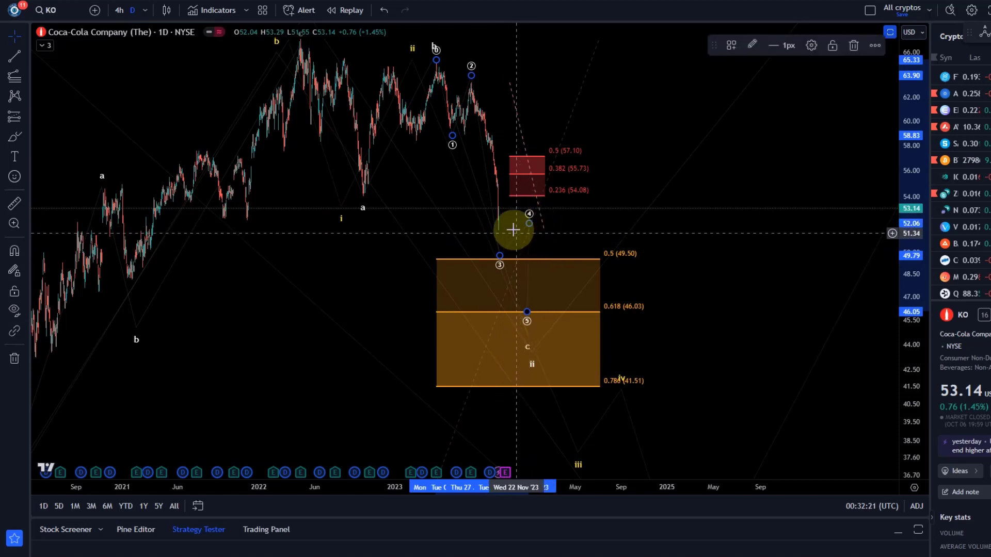
scroll(478, 233, up, 3)
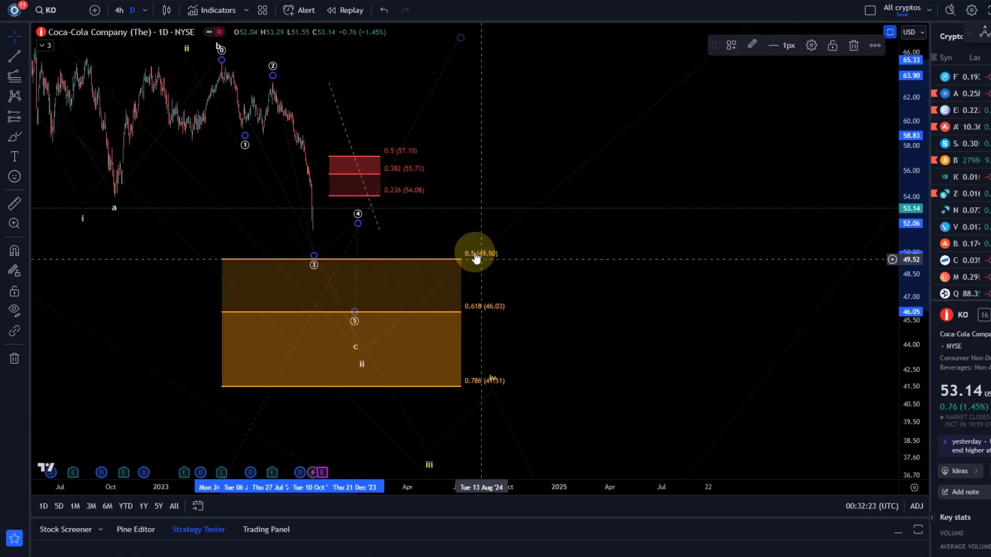
scroll(428, 218, down, 1)
click(409, 311)
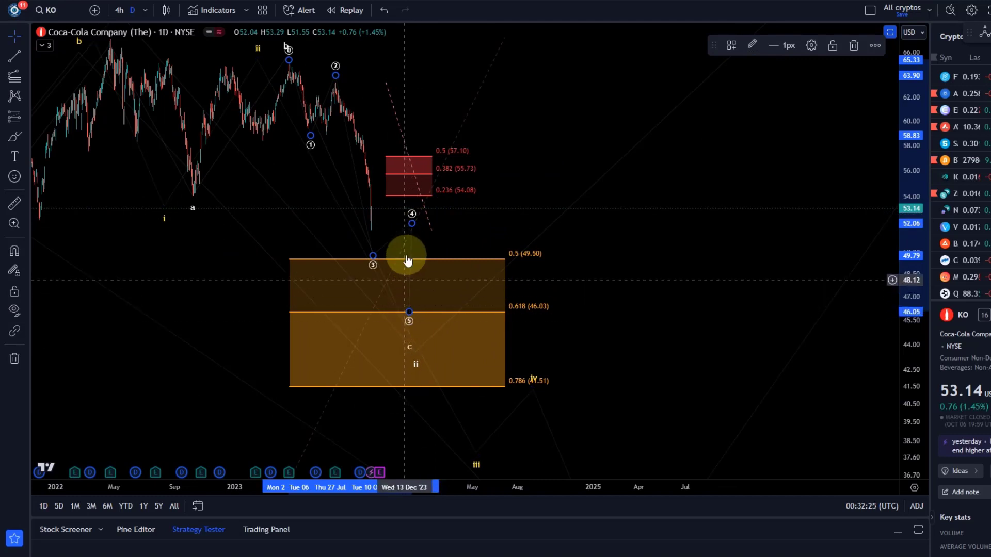
drag(403, 227, 396, 224)
click(408, 313)
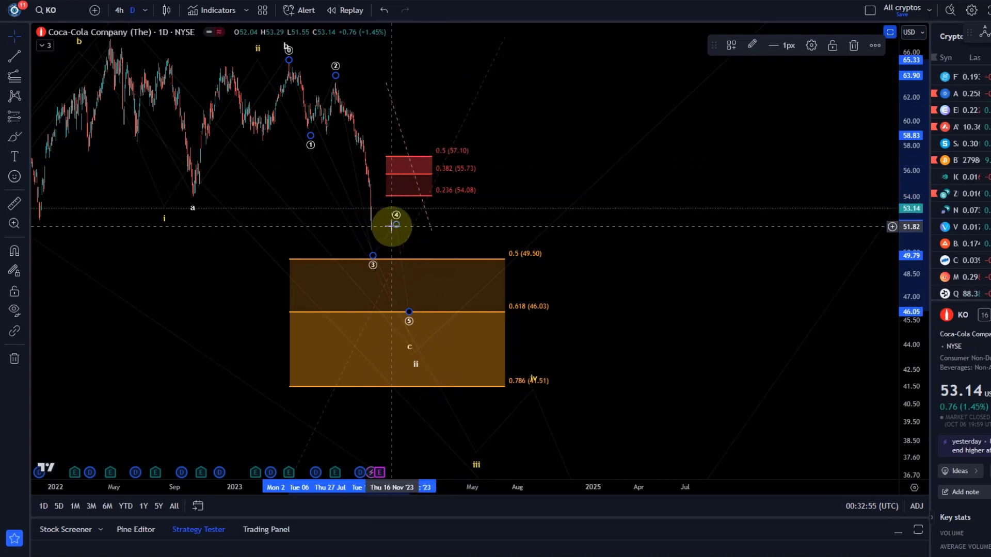
- Lift white wave point 4 to near 53 under the red box, then compress prices to show projected wave v
drag(396, 224, 422, 178)
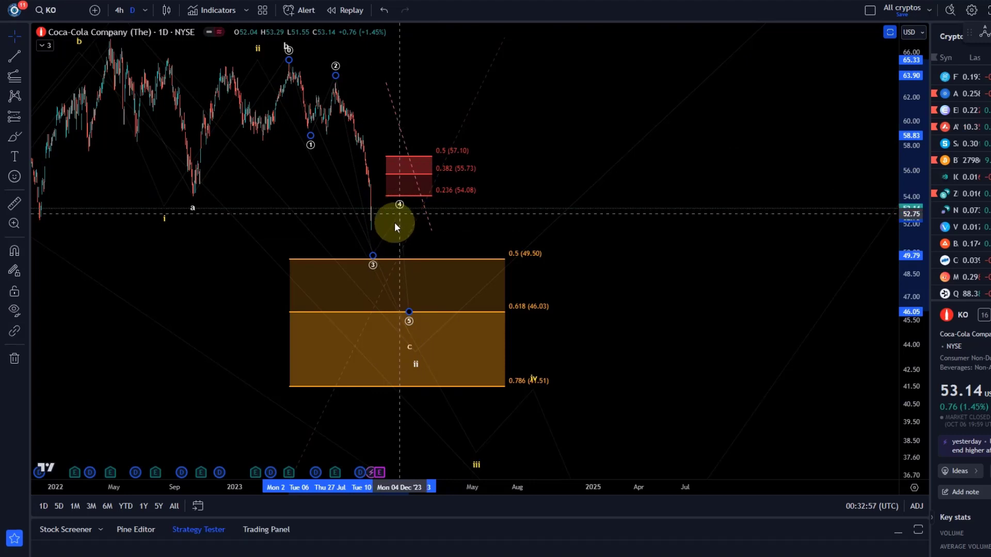
click(395, 222)
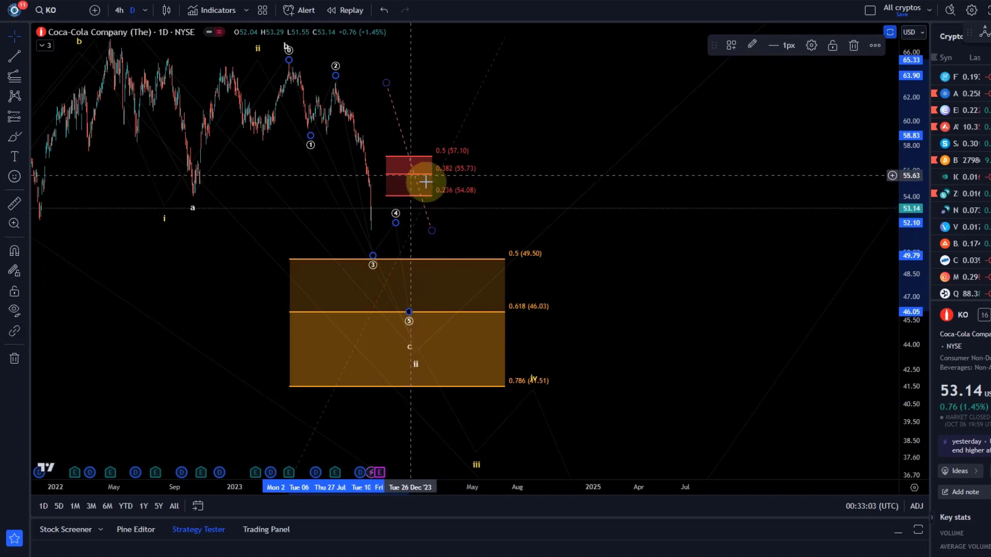
drag(405, 175, 412, 190)
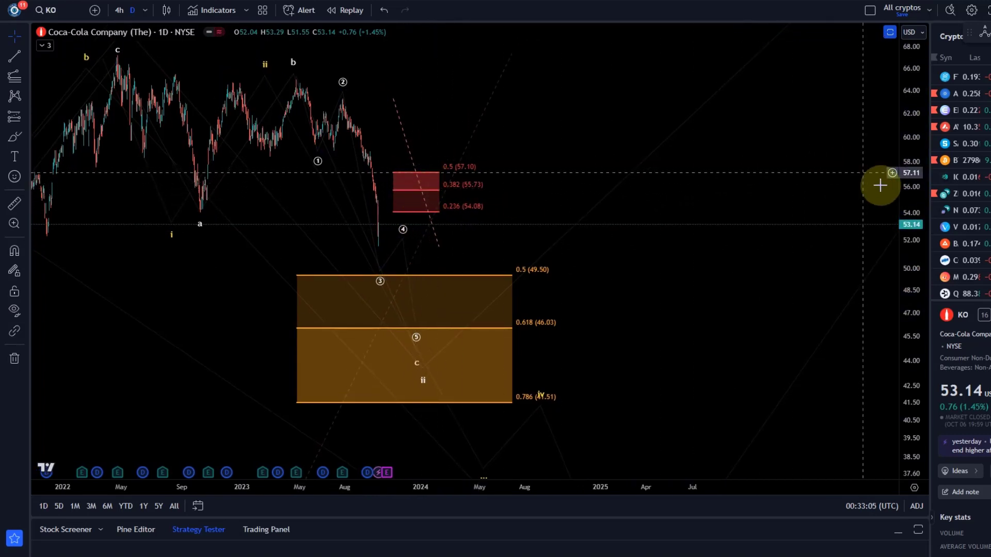
drag(907, 281, 798, 392)
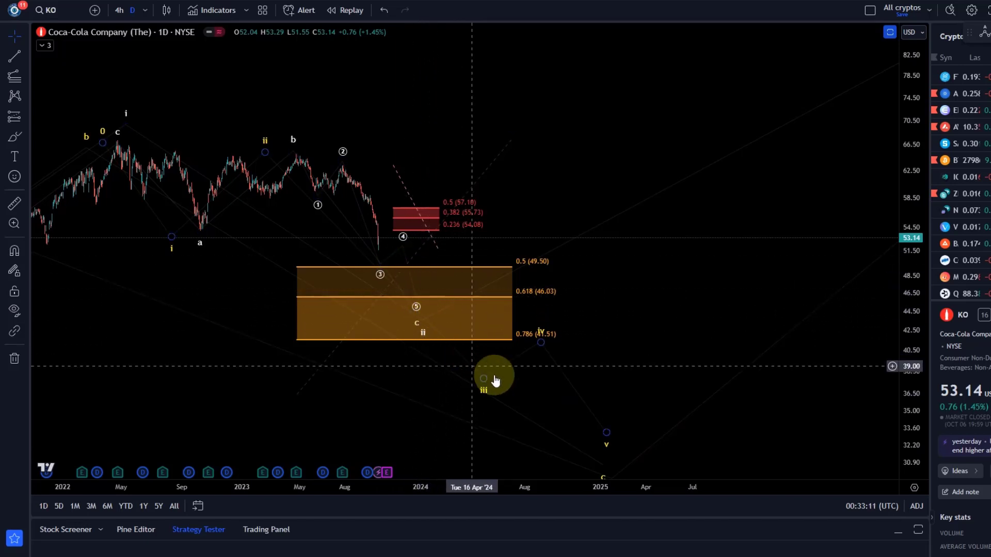
drag(612, 289, 577, 311)
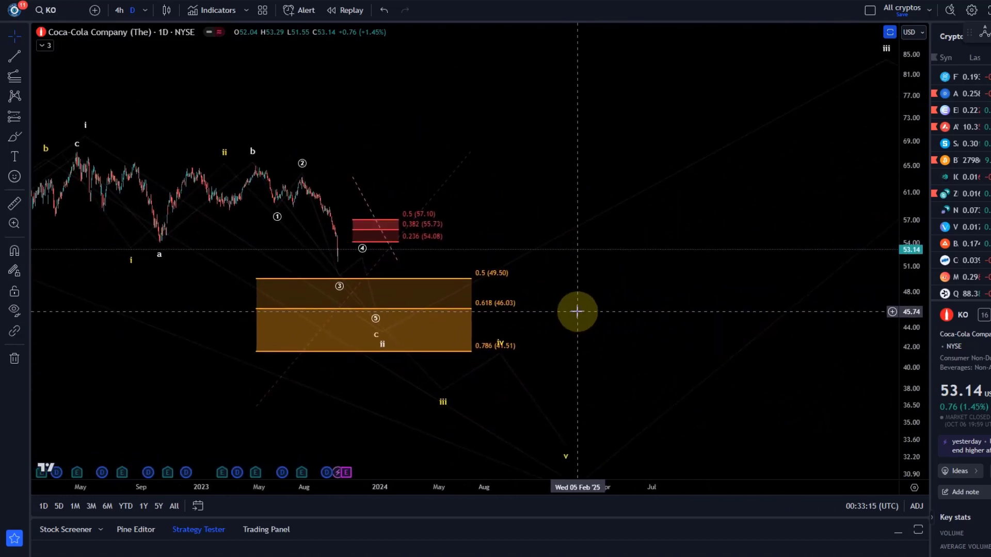
scroll(593, 146, left, 3)
scroll(630, 195, down, 5)
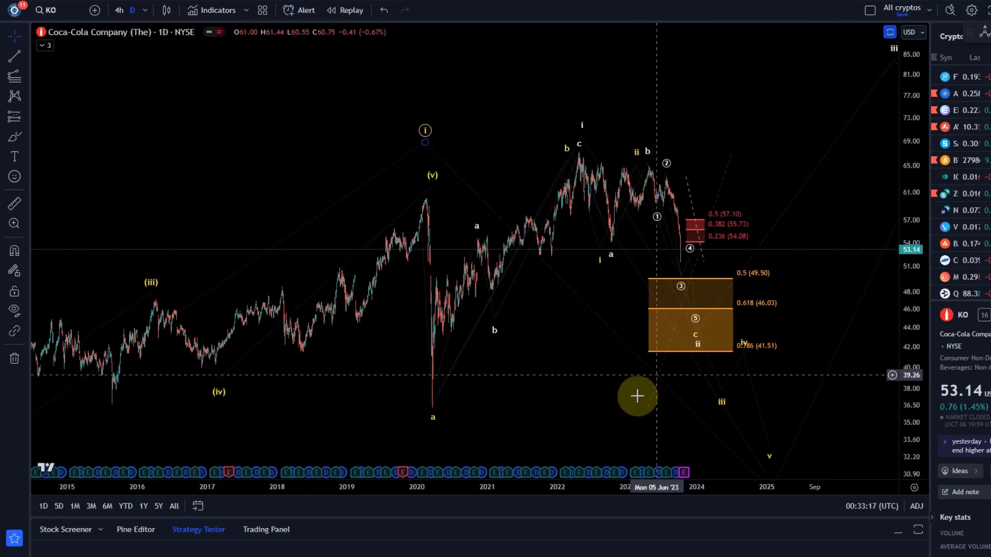
drag(637, 396, 400, 332)
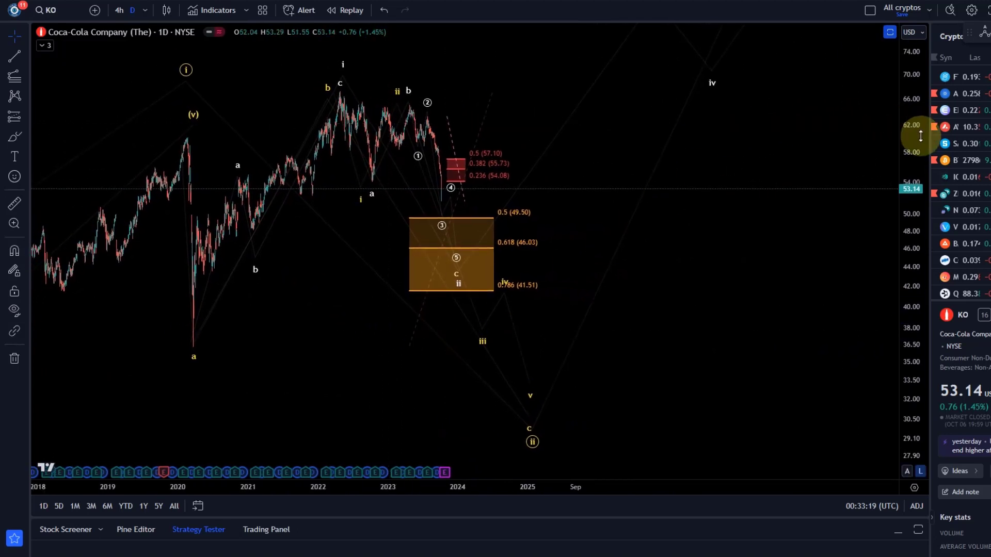
drag(920, 136, 920, 256)
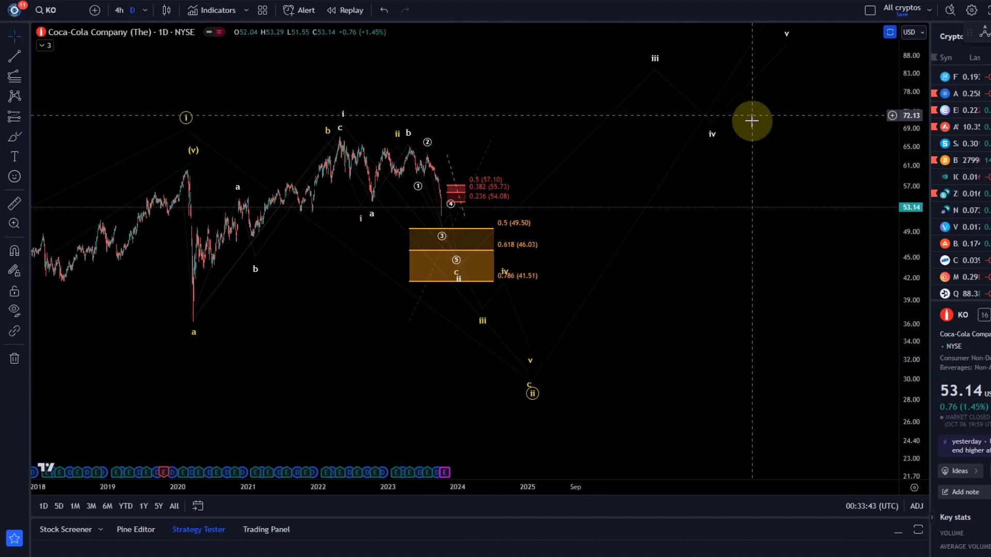
drag(427, 224, 690, 290)
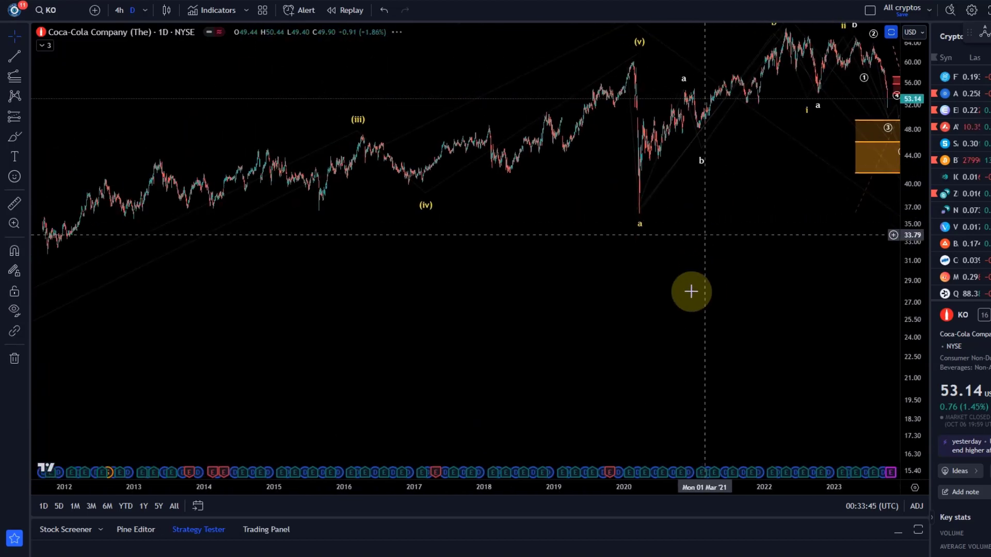
drag(772, 319, 590, 370)
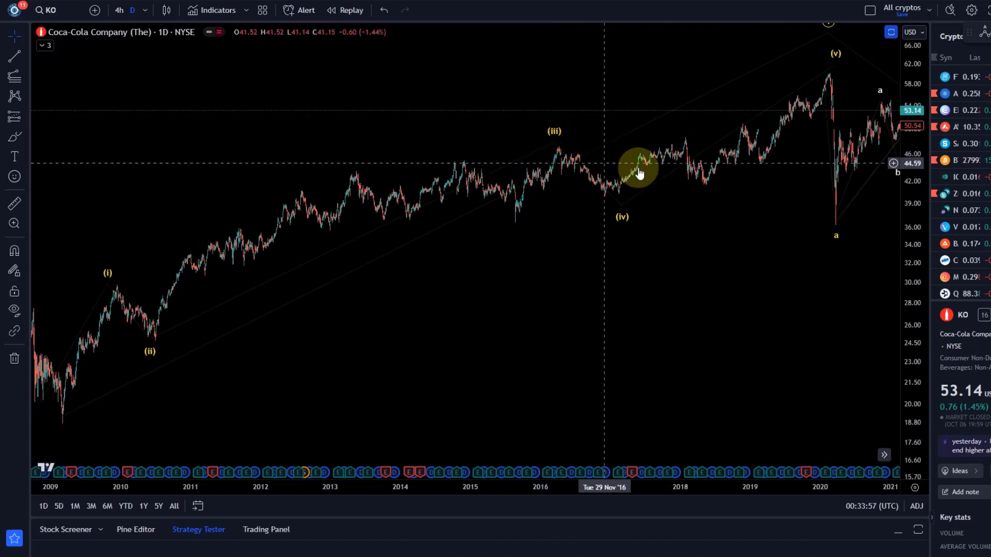
drag(828, 237, 444, 392)
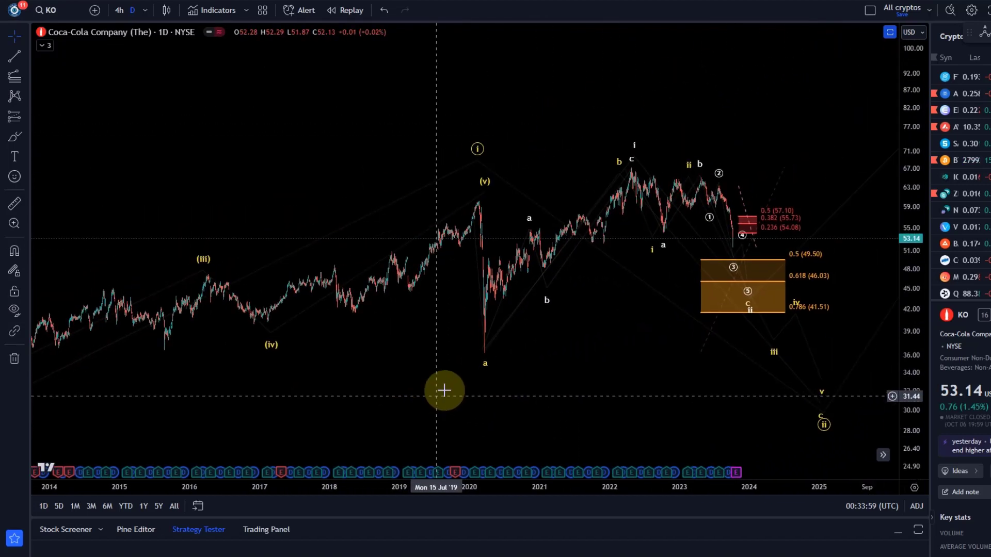
drag(646, 370, 280, 351)
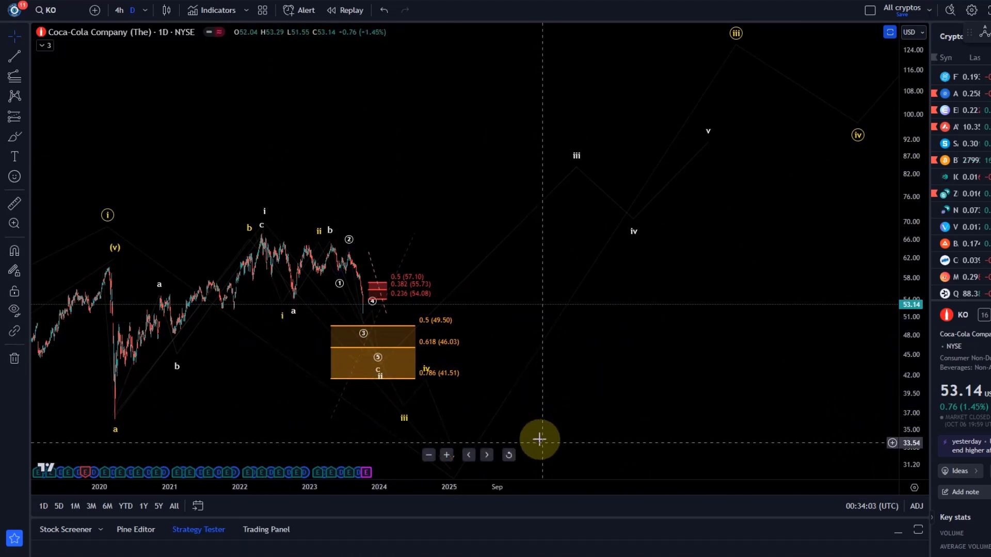
drag(413, 197, 449, 295)
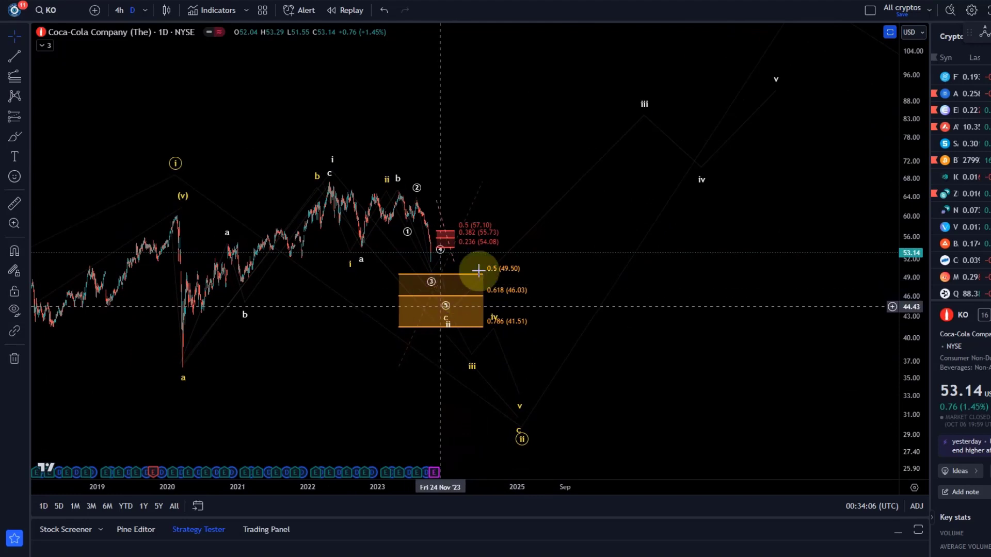